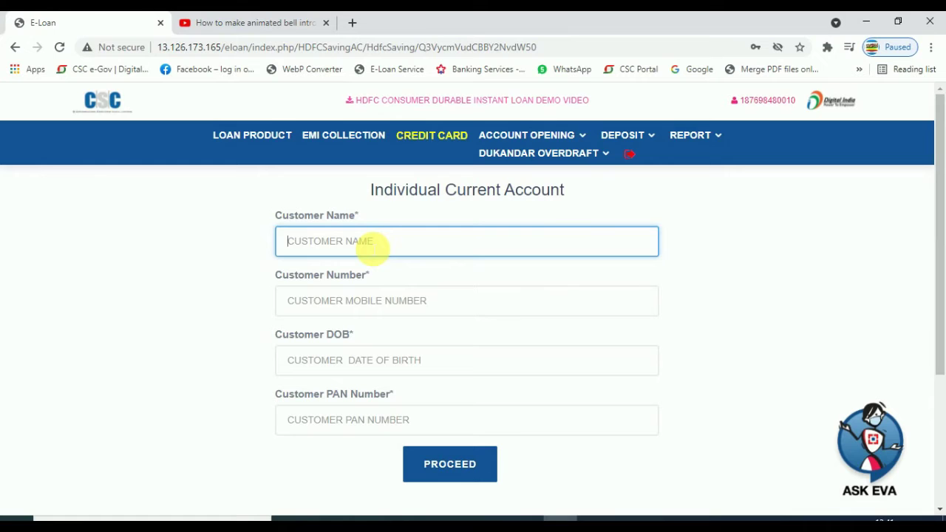
- Pick a 1991 date of birth in the calendar and submit the customer's details
click(355, 360)
click(387, 206)
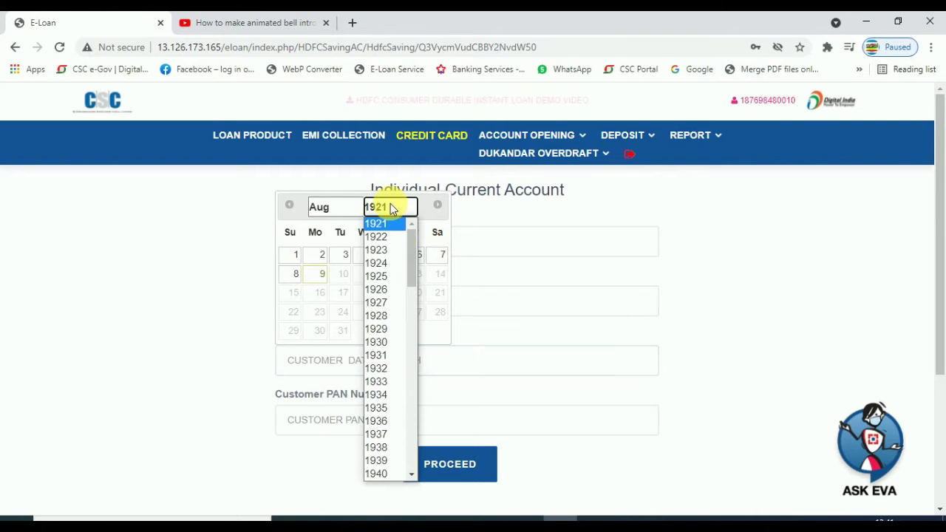
drag(412, 259, 408, 415)
click(379, 436)
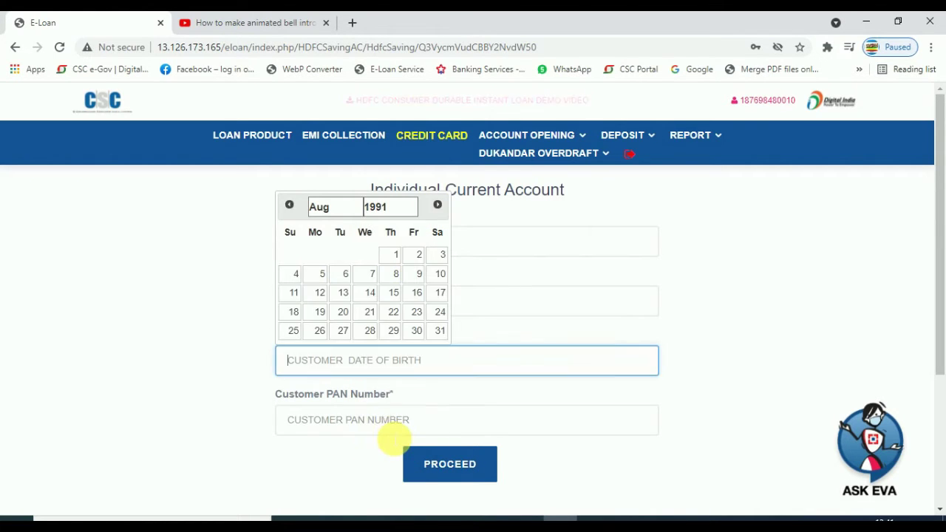
click(351, 210)
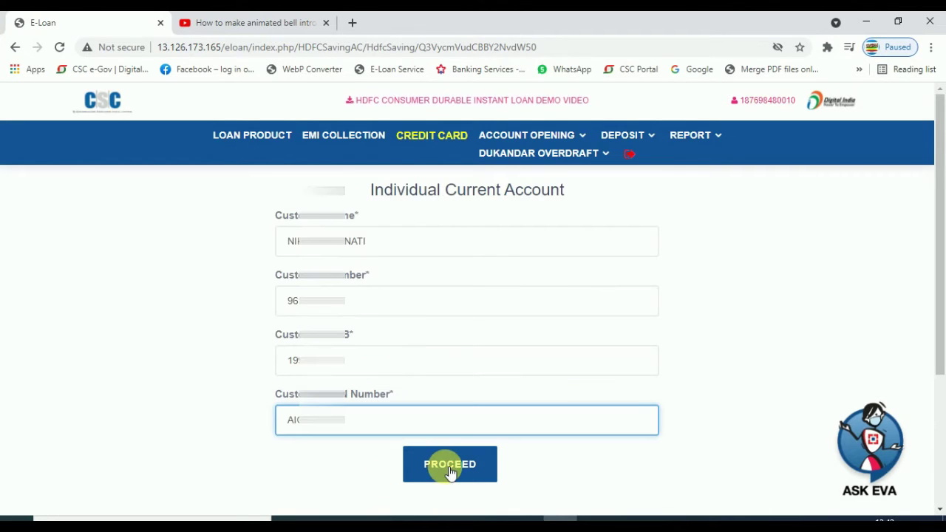
click(450, 465)
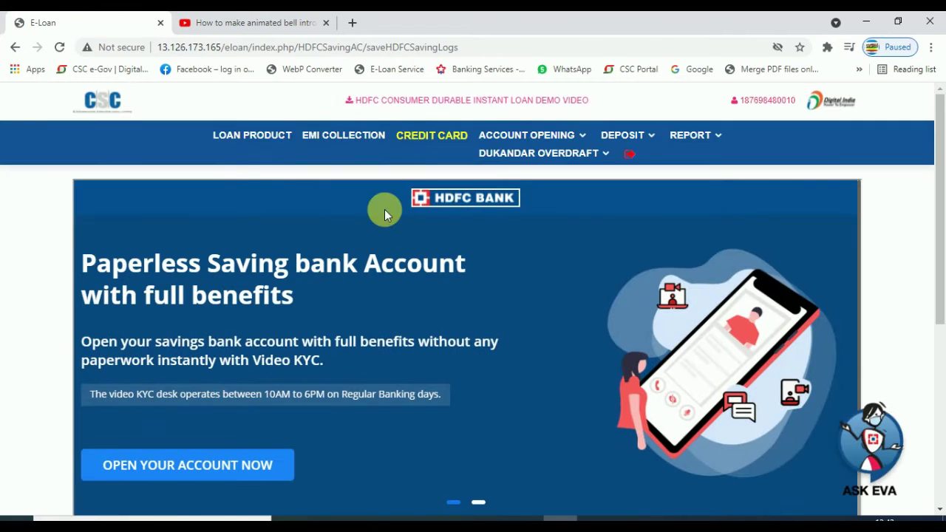
- Start the HDFC account opening and enter the customer's mobile number and PAN
click(203, 468)
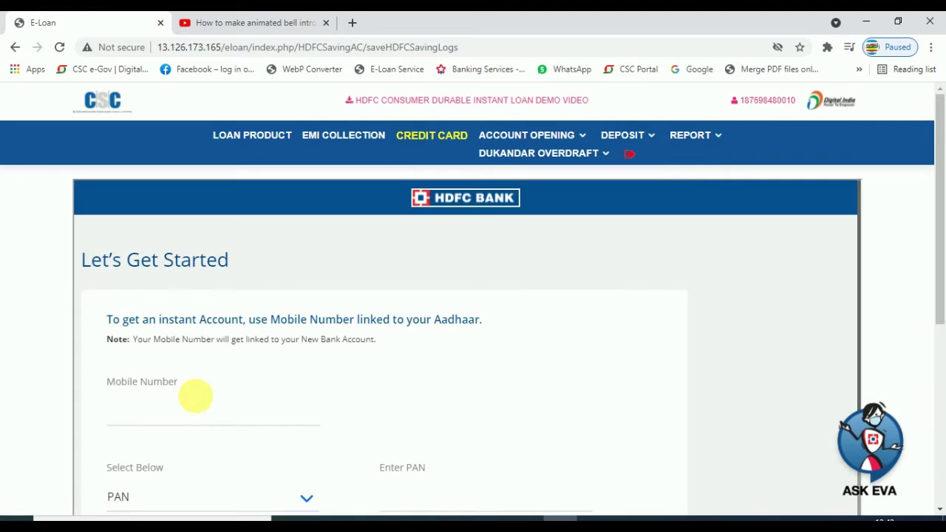
click(187, 413)
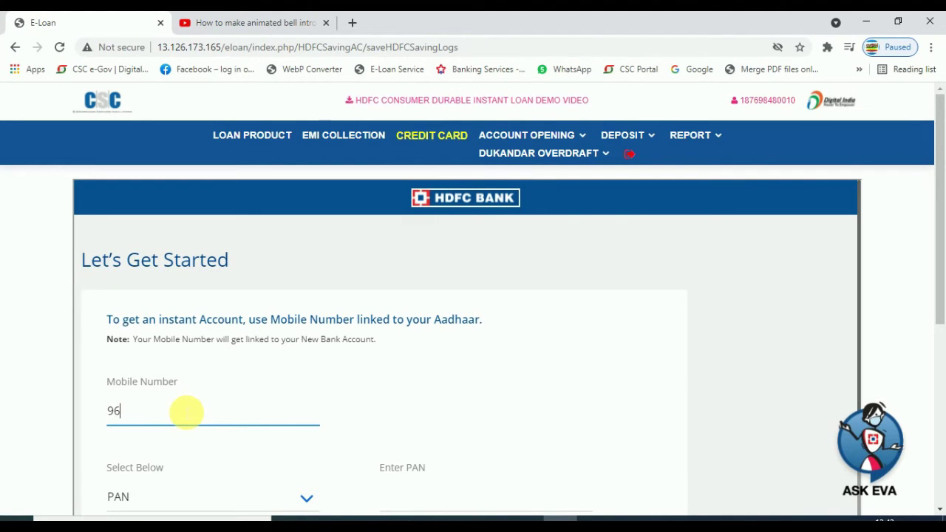
text(9617)
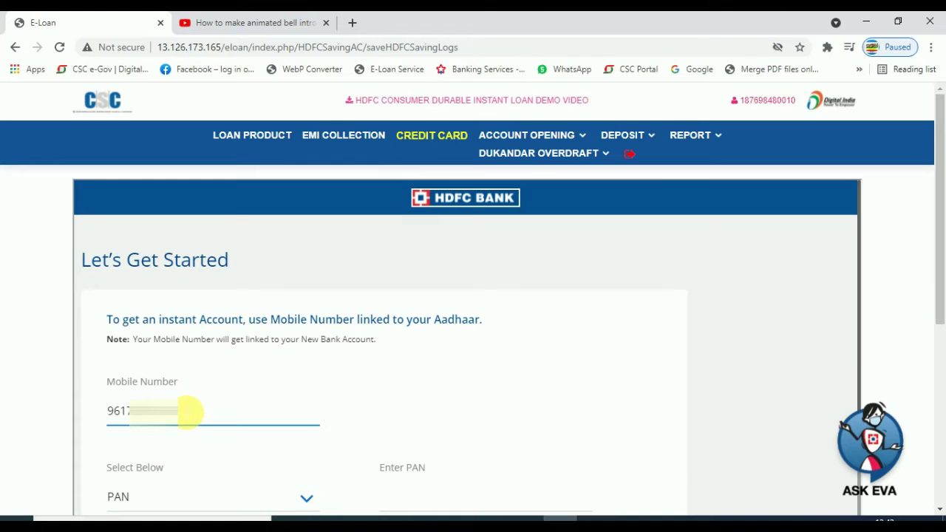
scroll(185, 411, down, 2)
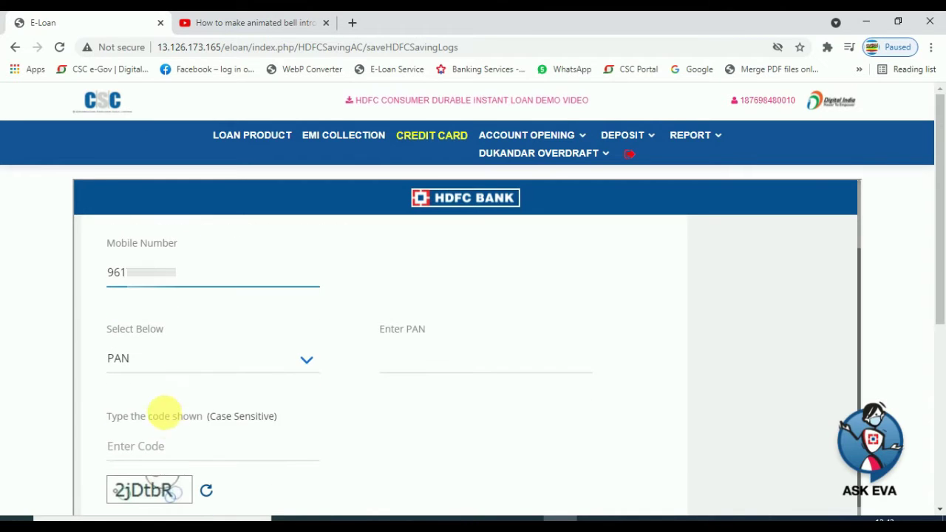
click(404, 375)
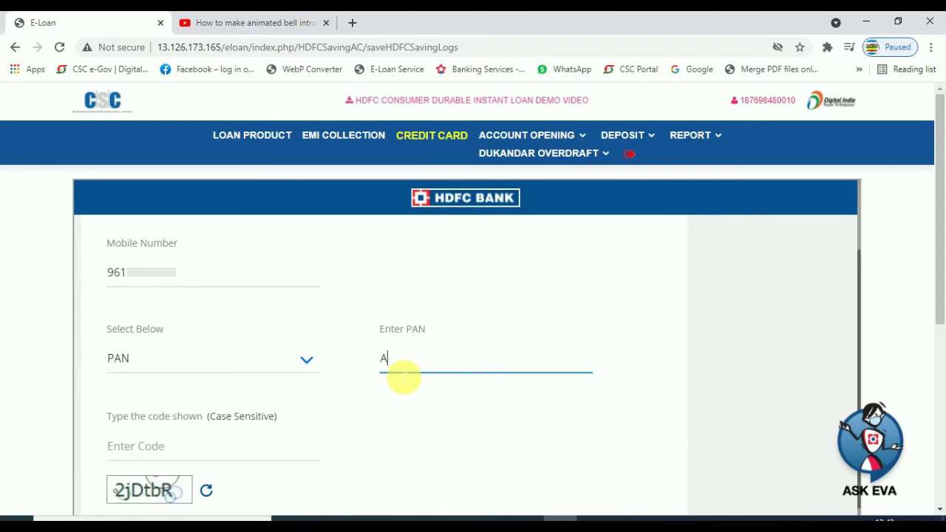
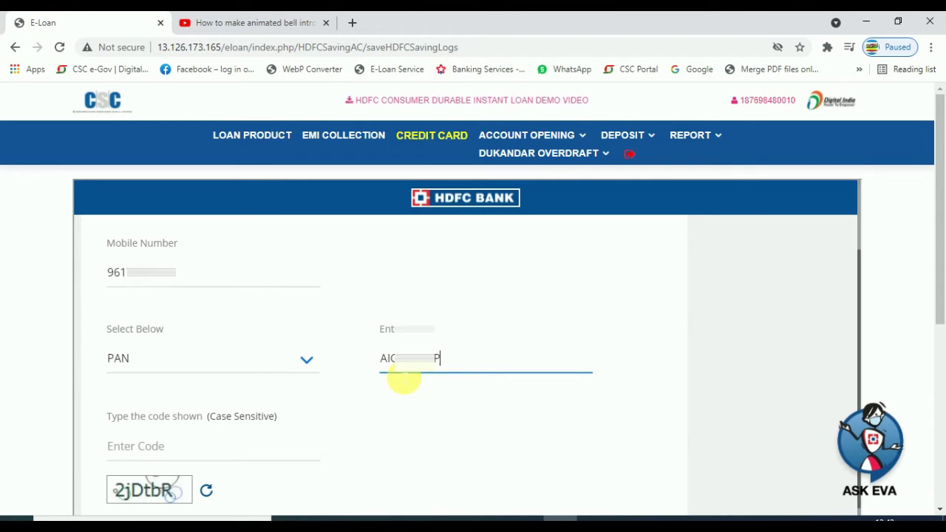
- Enter the displayed security code, accept the HDFC Bank consent, and request an OTP
scroll(404, 377, down, 1)
click(140, 378)
text(2jDtbR)
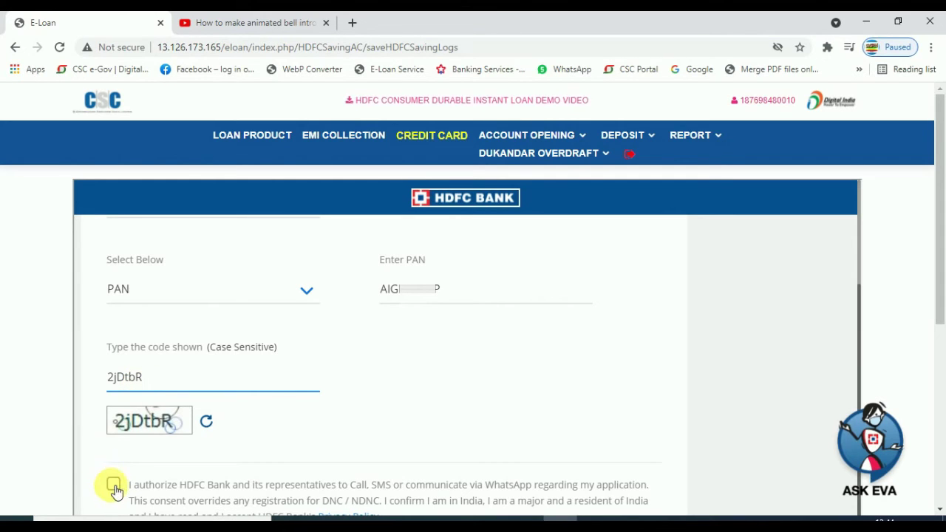
click(113, 484)
scroll(302, 431, down, 1)
scroll(302, 430, down, 2)
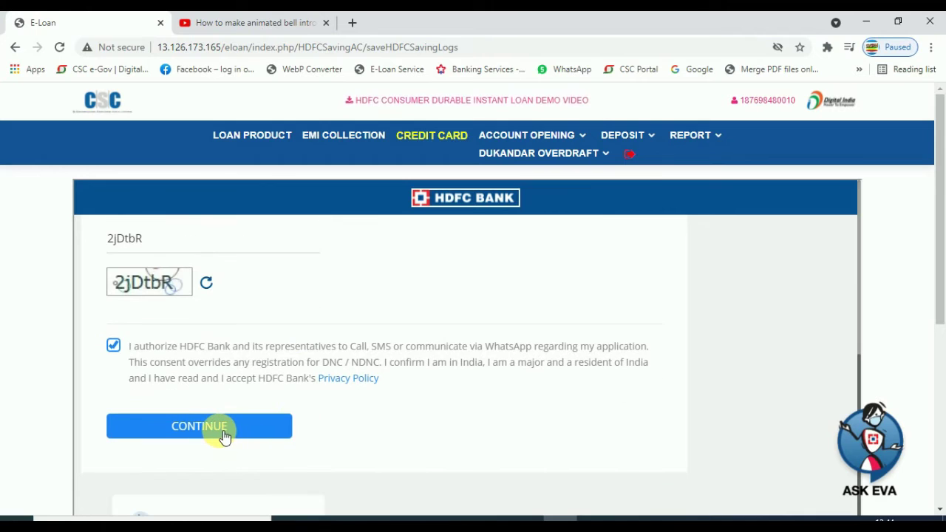
click(224, 434)
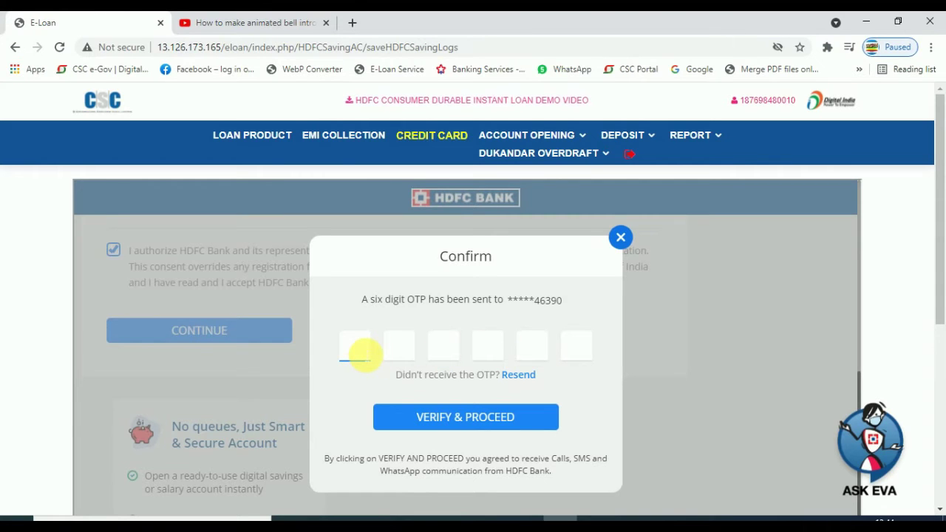
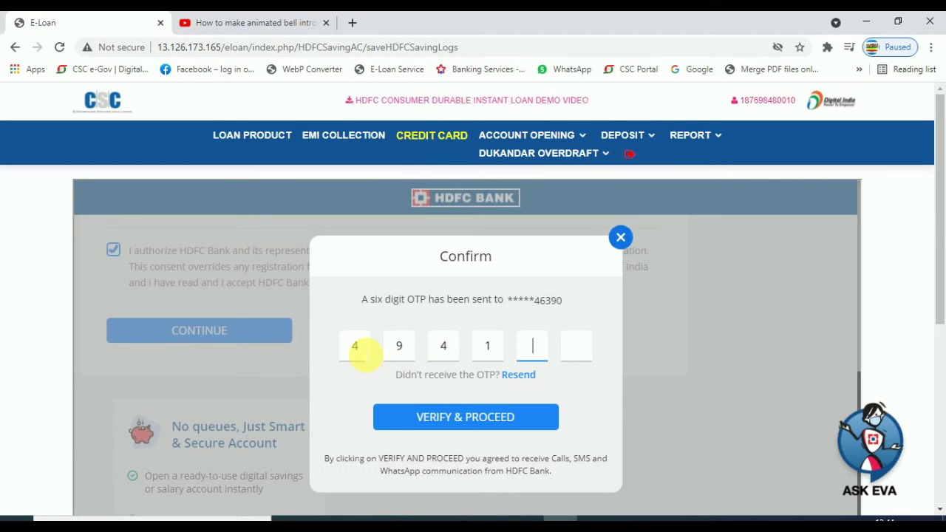
- Enter the received six-digit OTP and choose Verify & Proceed
click(438, 418)
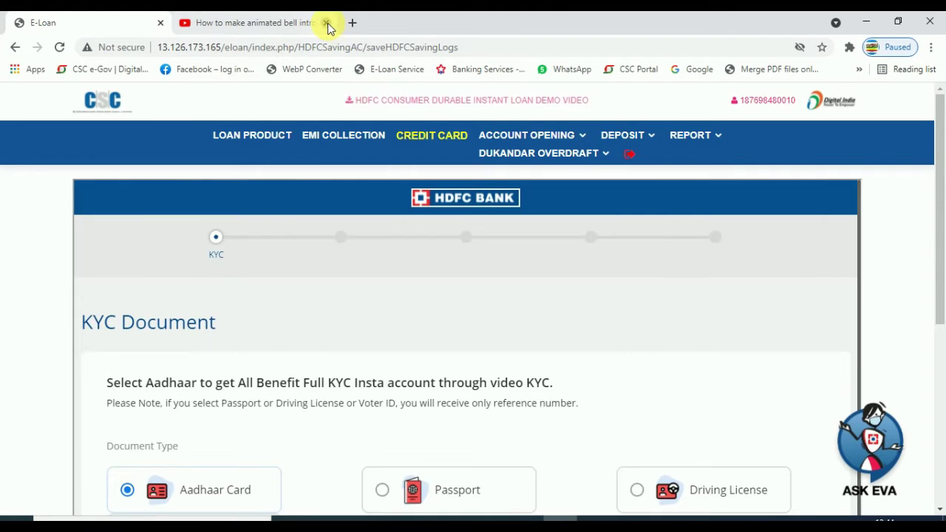
- Close the unrelated video tab, proceed with Aadhaar Card for KYC, and agree to its consent terms
click(326, 23)
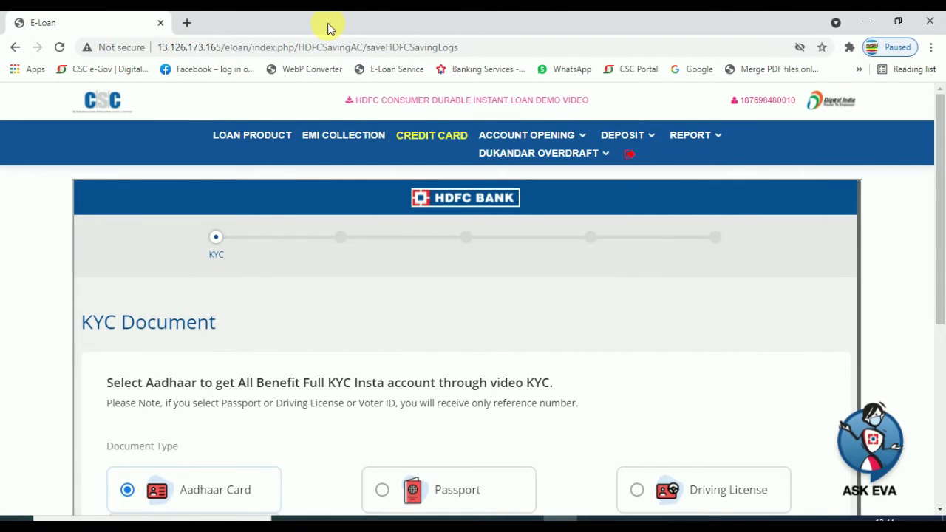
scroll(328, 152, down, 3)
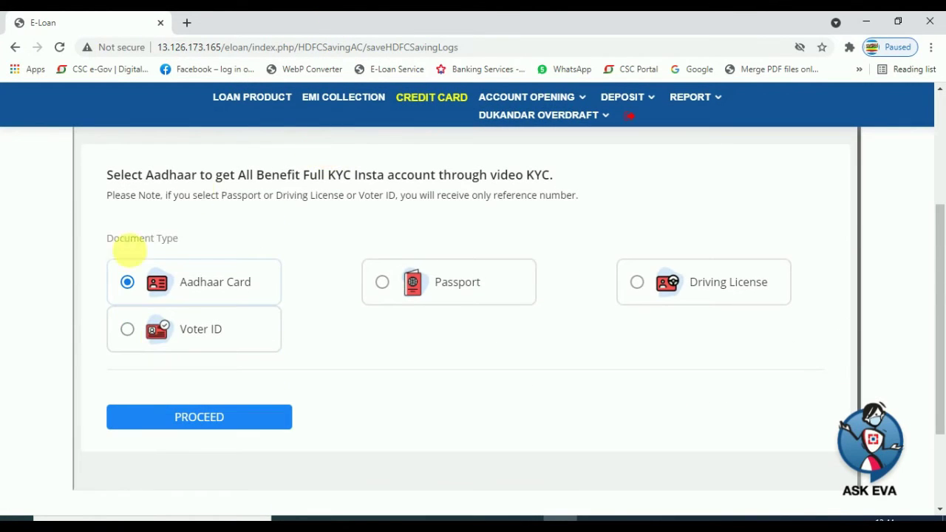
click(214, 423)
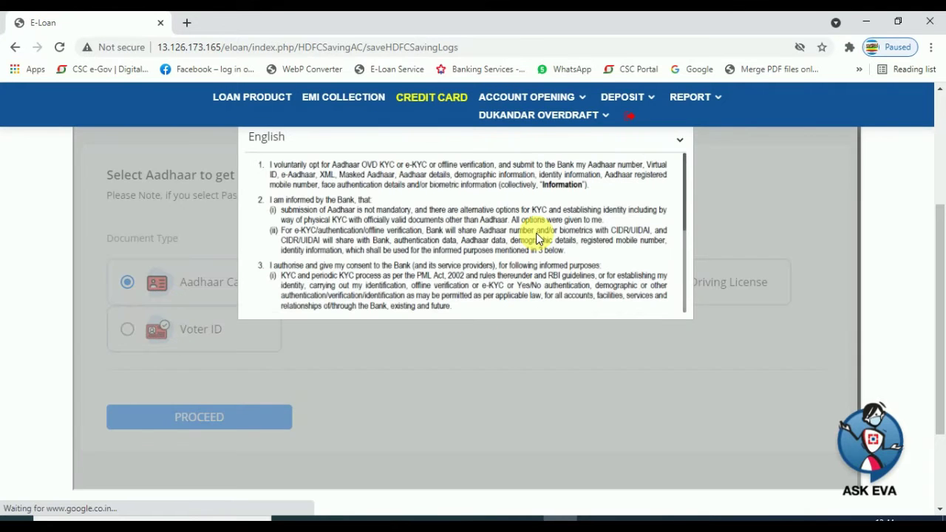
scroll(507, 236, down, 5)
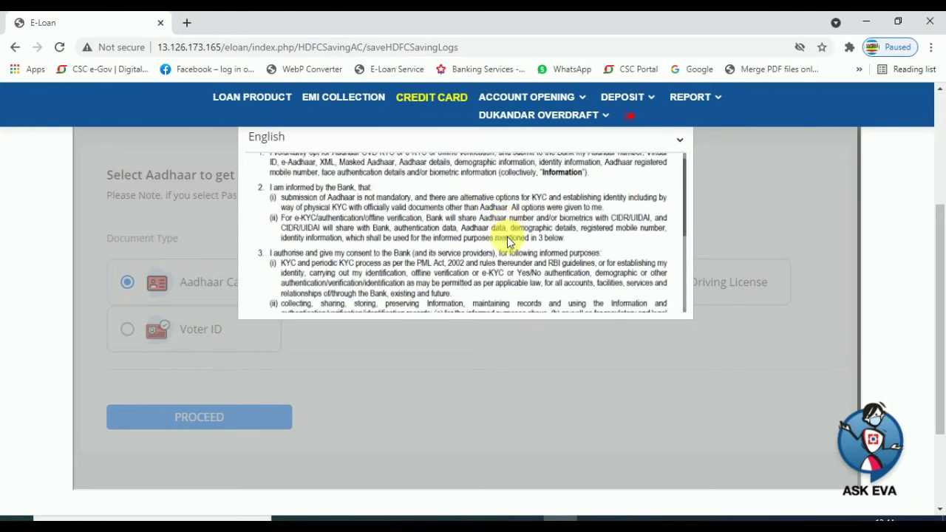
click(377, 294)
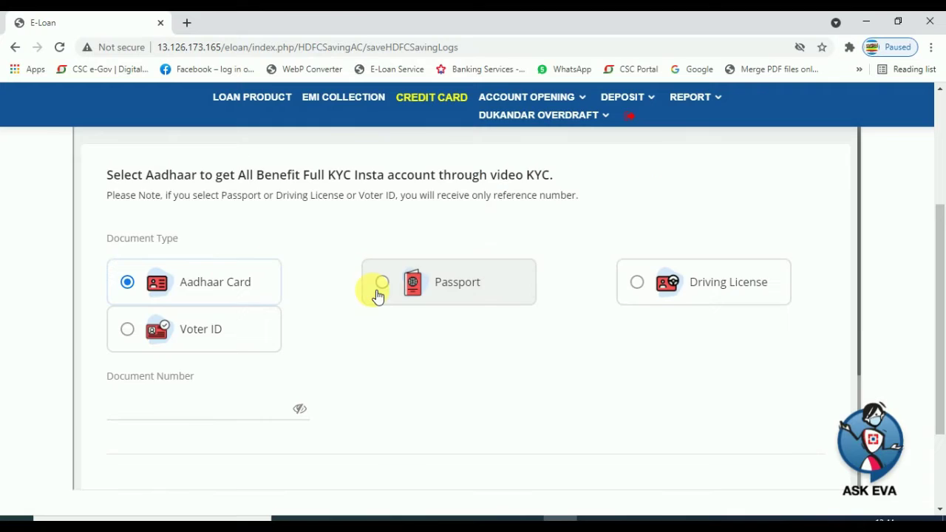
- Enter the customer's Aadhaar document number and submit it
click(215, 410)
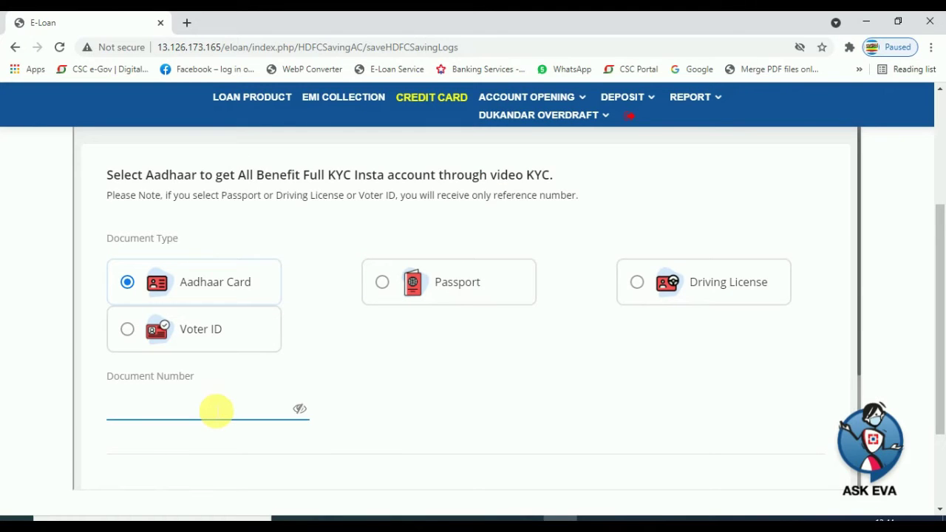
text(12)
scroll(216, 410, down, 2)
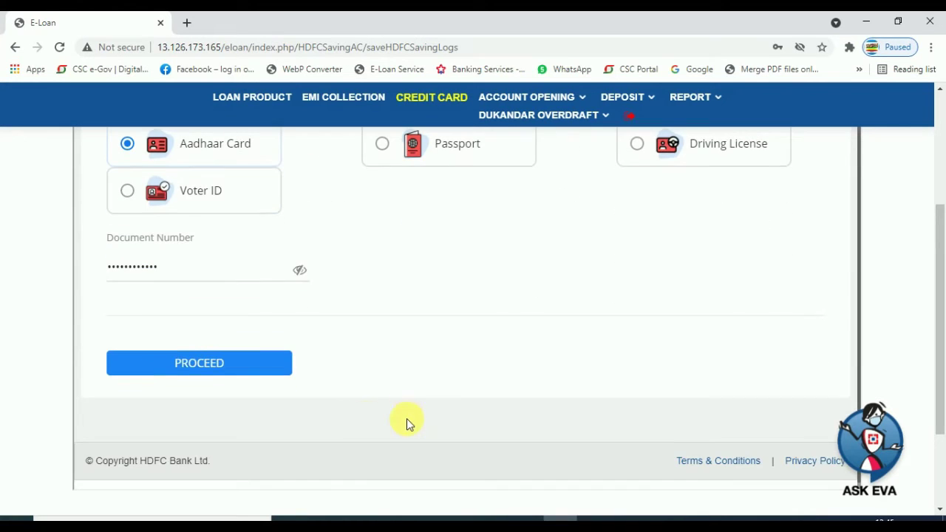
click(200, 364)
scroll(200, 365, down, 3)
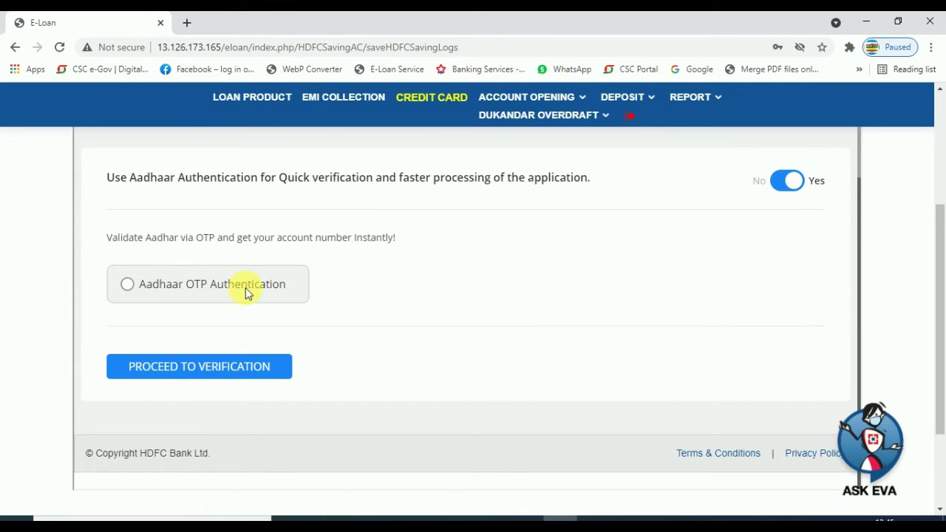
- Enter the Aadhaar OTP, confirm no other Aadhaar-OTP account exists, and submit for verification
click(128, 287)
click(198, 368)
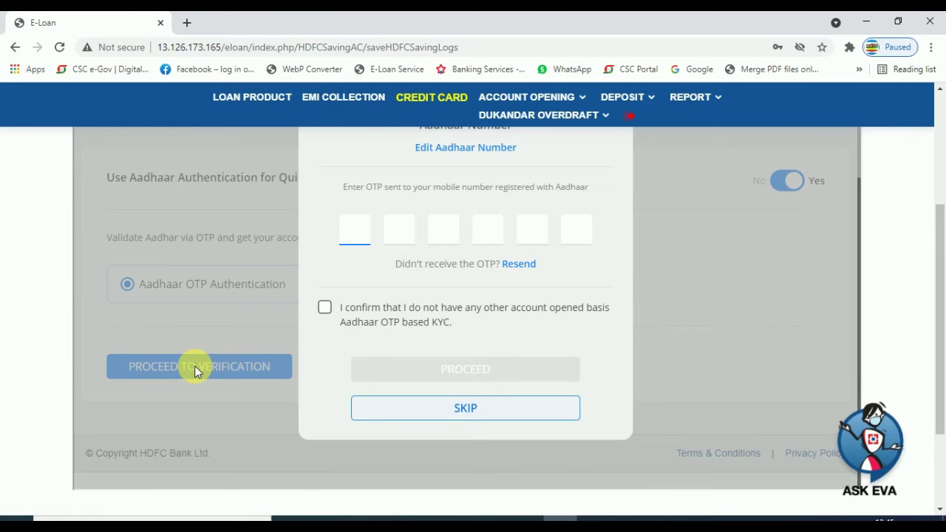
scroll(366, 359, up, 1)
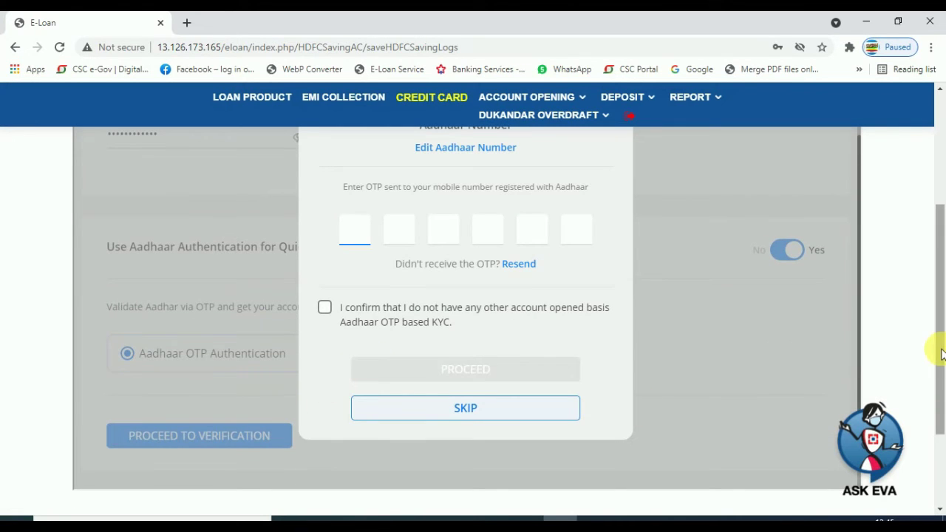
drag(940, 355, 939, 299)
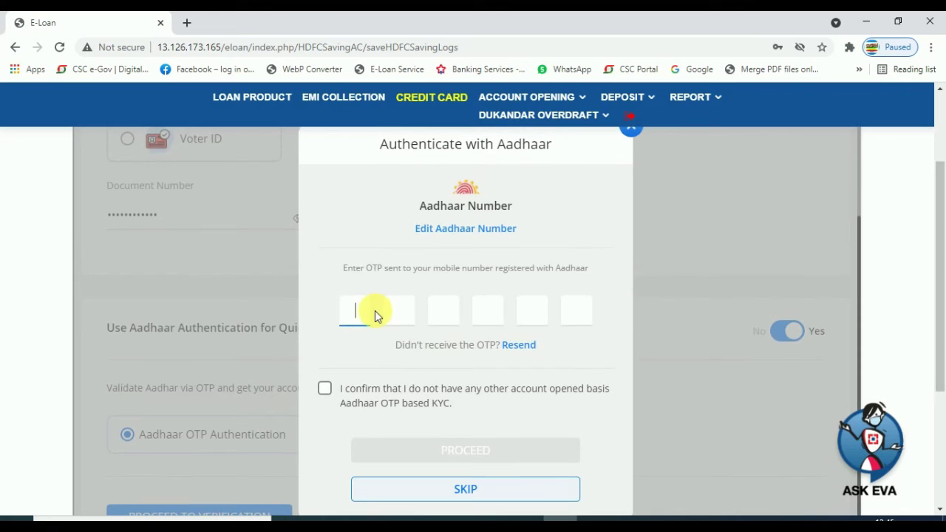
click(325, 390)
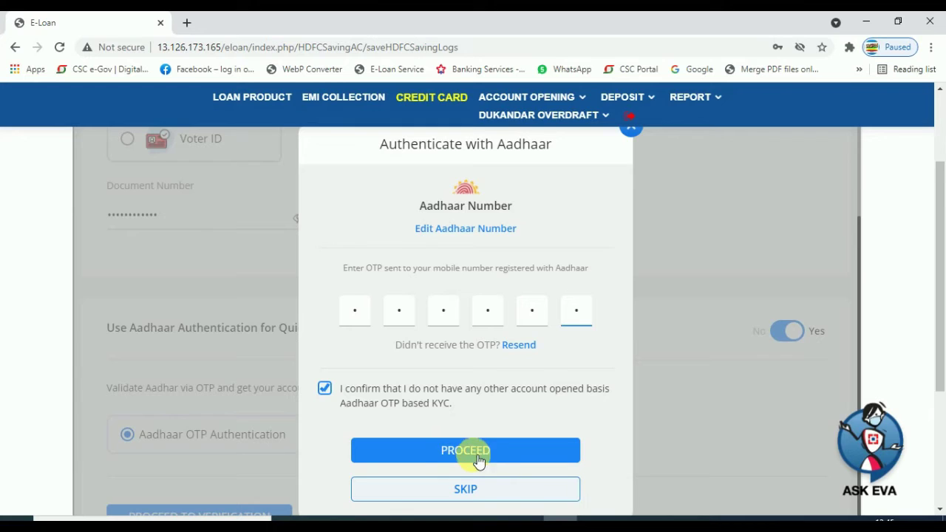
click(470, 457)
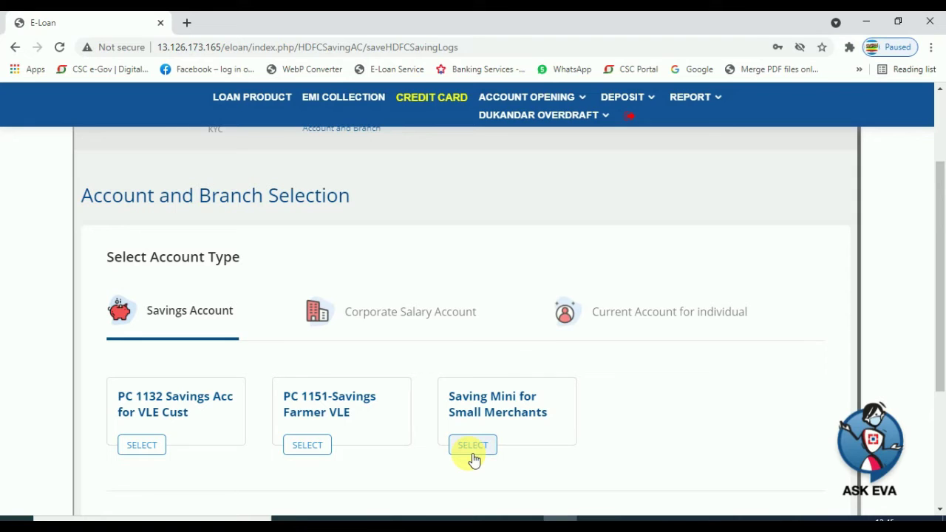
- Select PC 1140 Current Acc for VLE Cust and confirm branch SAUSAR, Madhya Pradesh
click(647, 318)
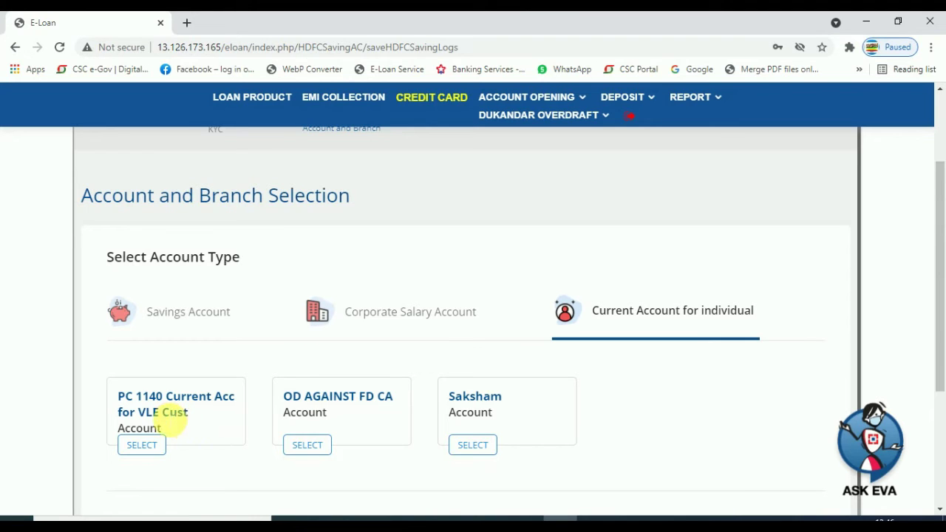
click(154, 443)
scroll(183, 422, down, 1)
click(150, 378)
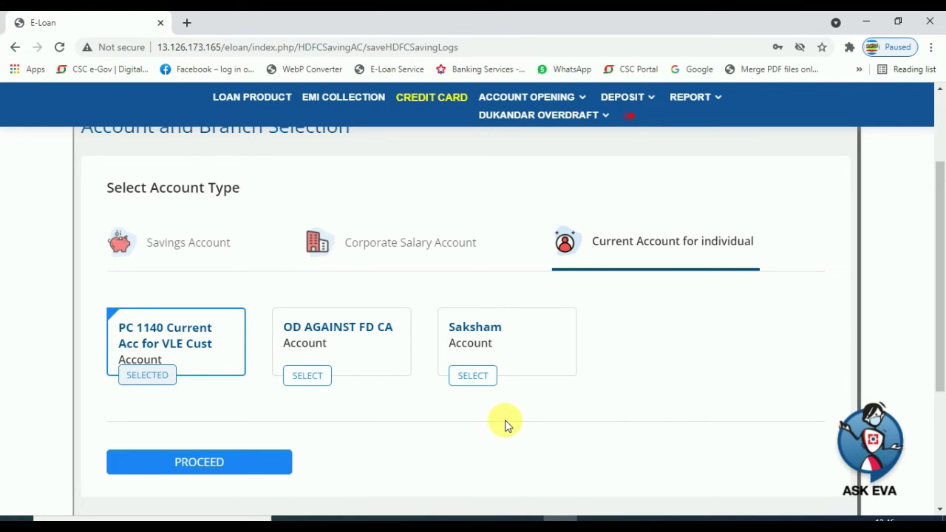
click(229, 465)
click(221, 435)
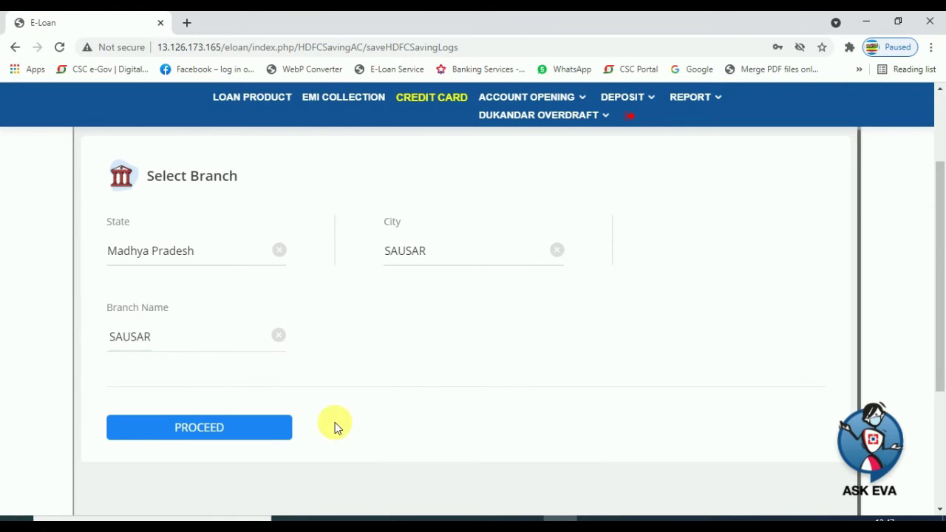
- Upload the applicant's photograph 'photo 2' from the Downloads folder
click(165, 440)
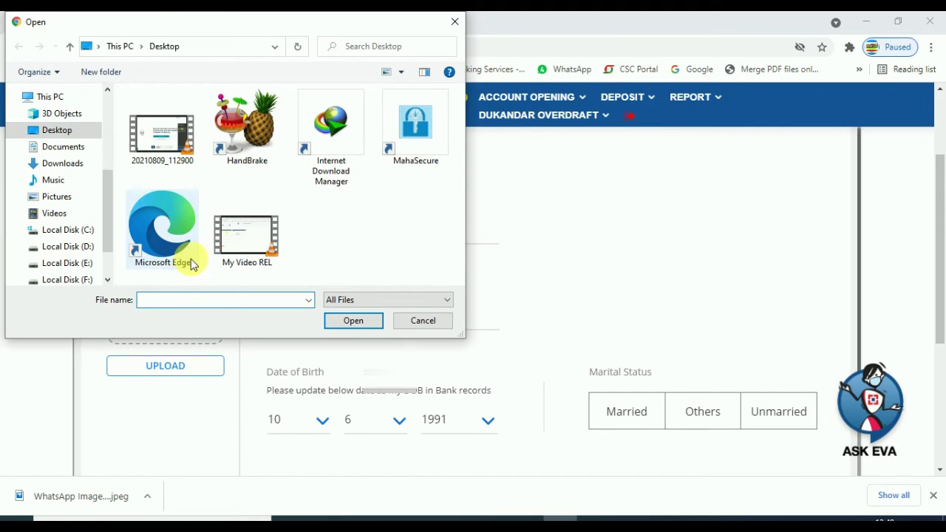
click(77, 164)
click(159, 132)
click(348, 322)
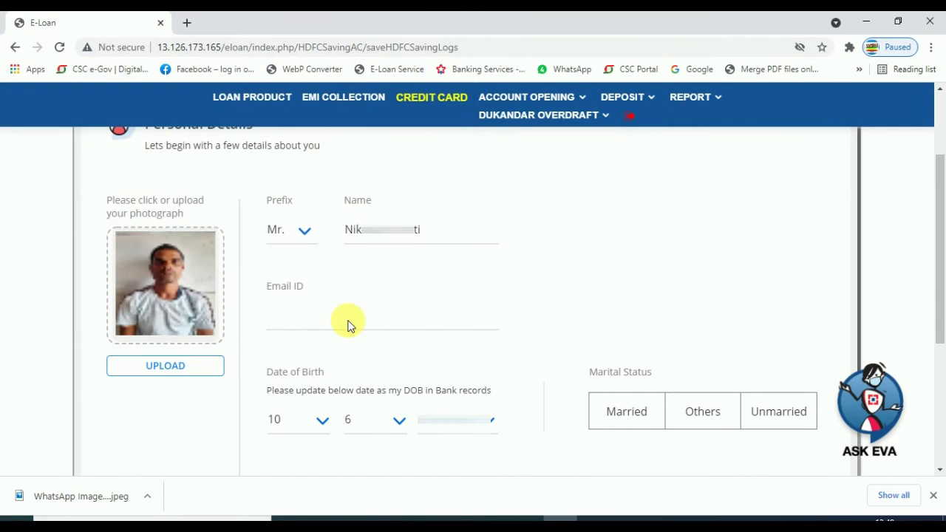
click(175, 367)
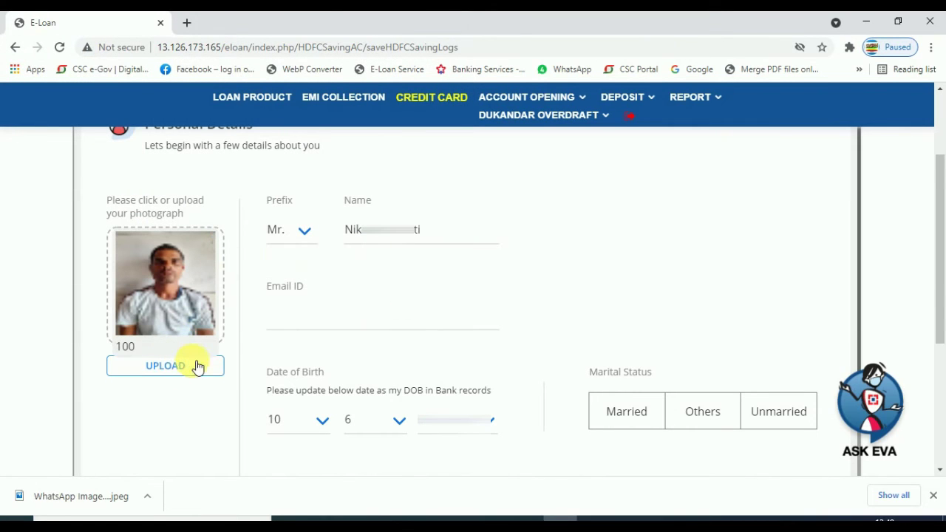
- Fill in the e-mail, set marital status Unmarried, and enter father's and mother's maiden names
click(313, 328)
click(302, 384)
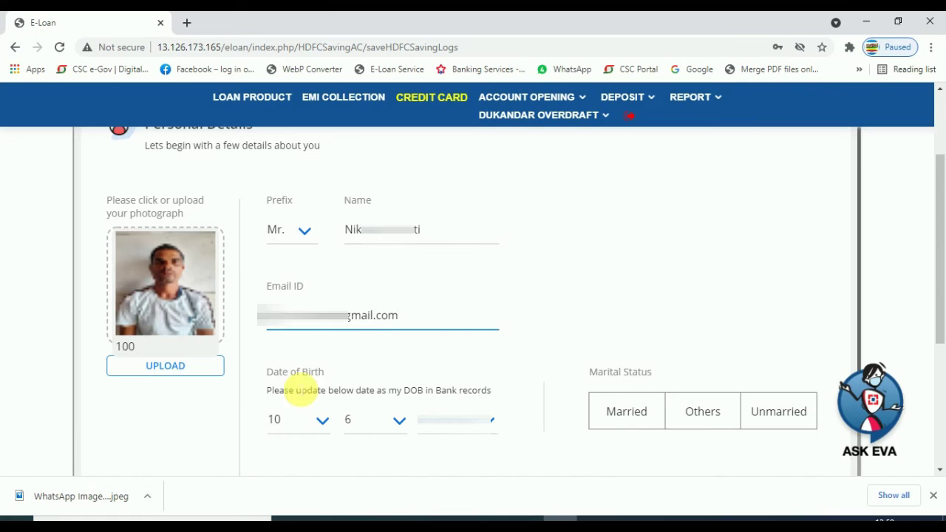
scroll(451, 391, down, 1)
click(780, 348)
scroll(603, 306, down, 2)
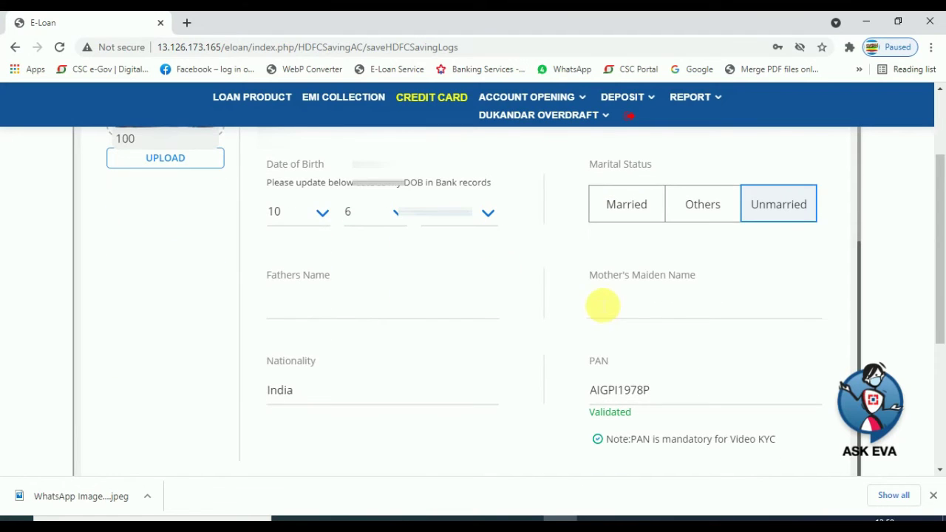
click(303, 312)
text(SINDRAM)
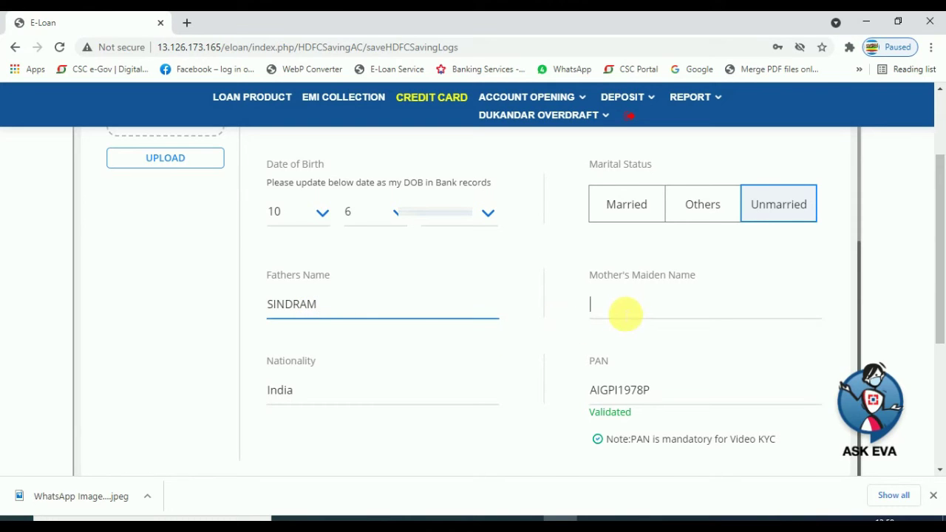
click(603, 310)
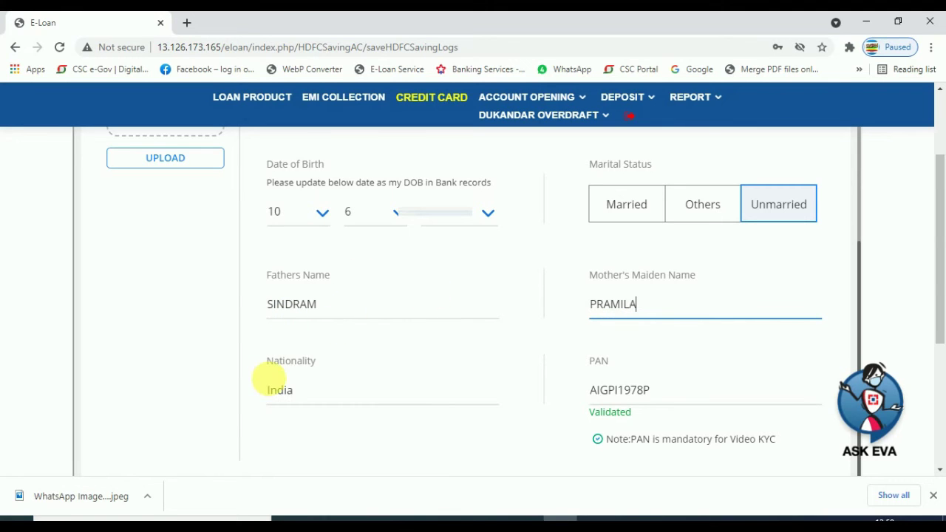
scroll(634, 343, down, 1)
- Submit personal details, keeping e-mail statement, nominee and third-party transfers at Yes
click(686, 440)
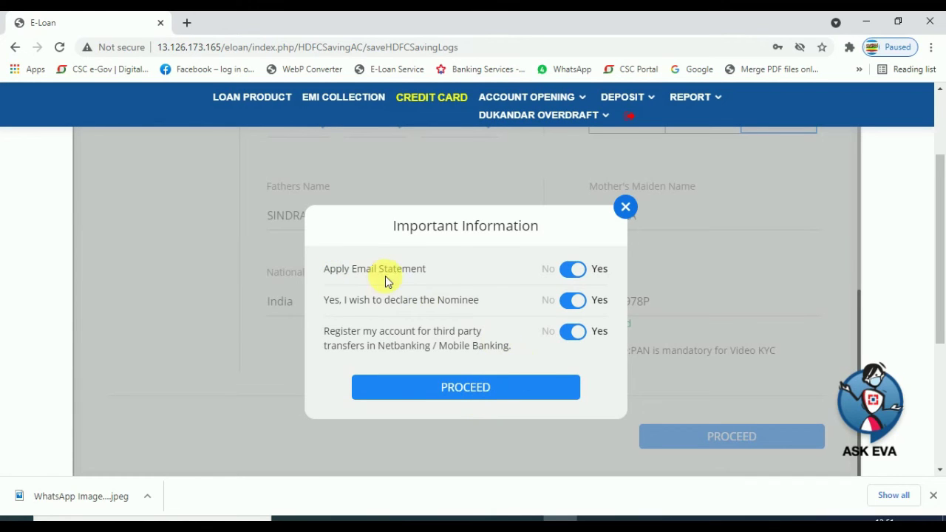
click(466, 388)
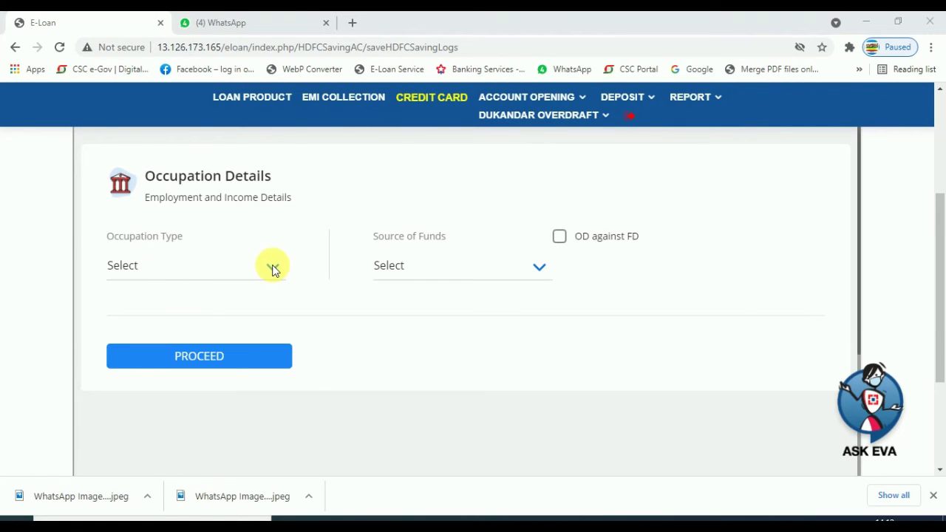
click(272, 267)
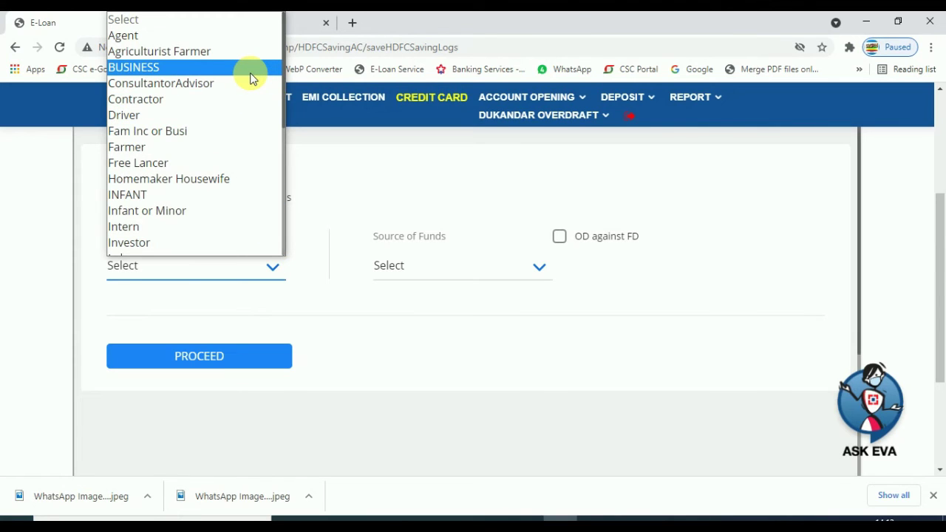
- Set Occupation Type BUSINESS, Source of Funds Business Income, and Gross Annual Income 5,00,000
click(228, 67)
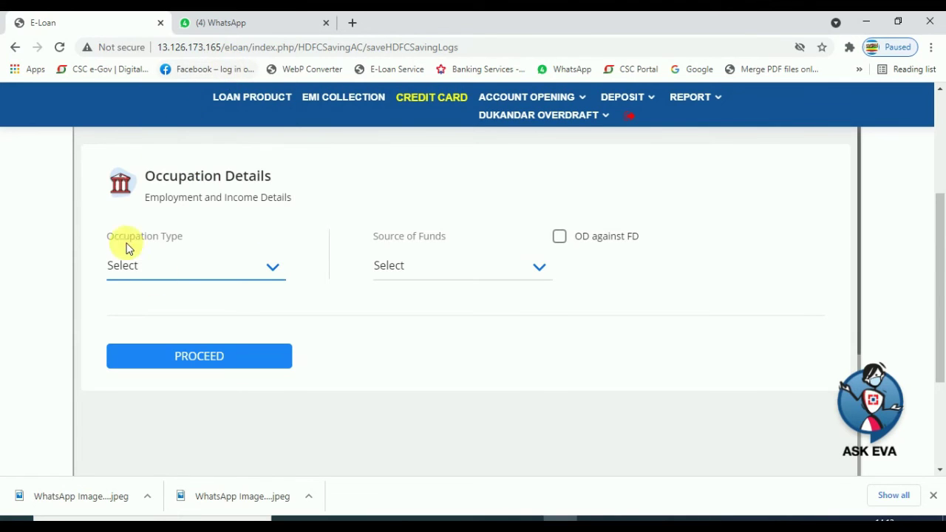
click(439, 272)
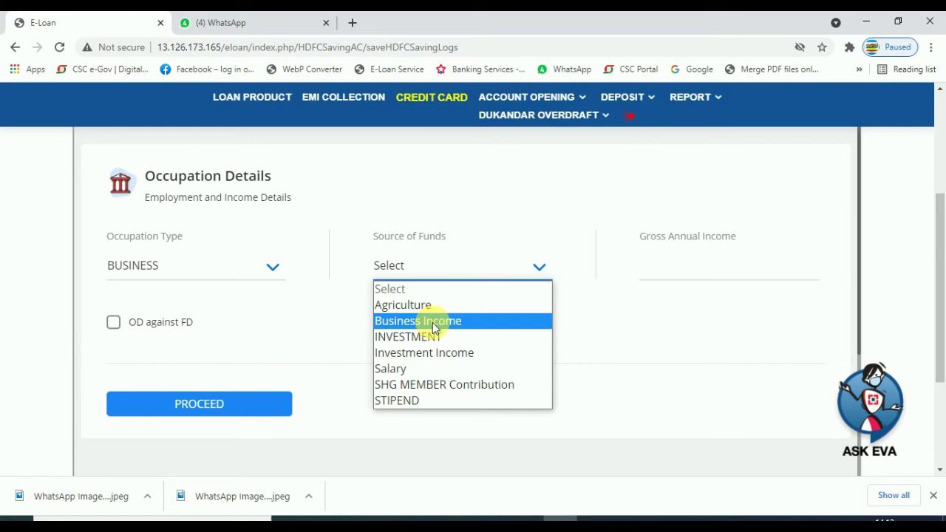
key(Escape)
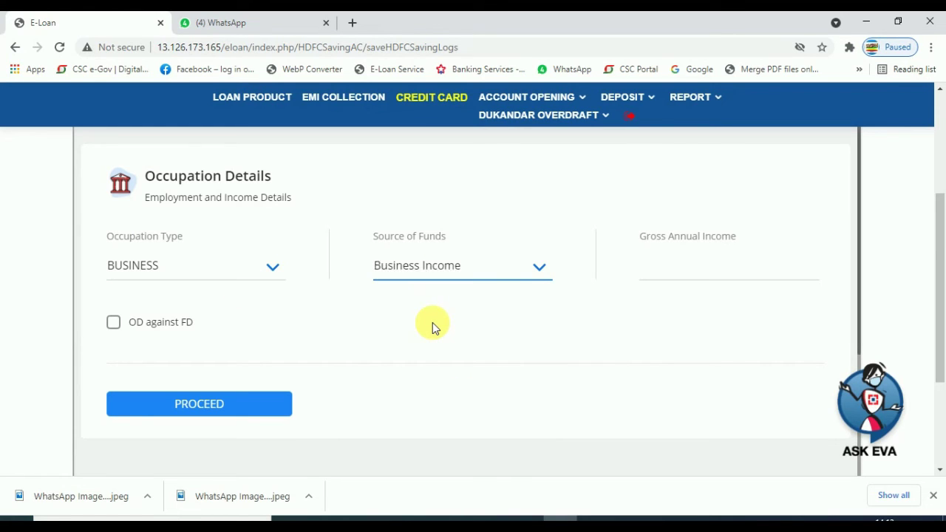
click(680, 272)
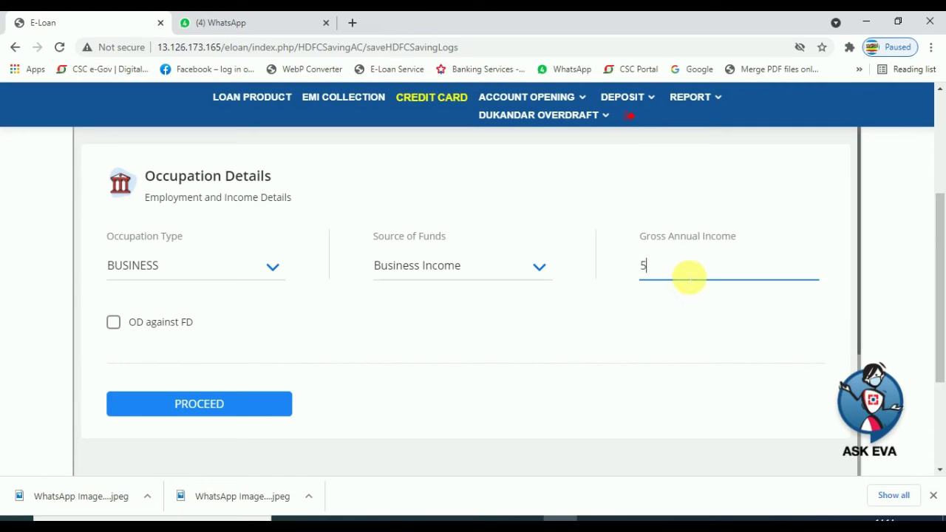
text(5,00,000)
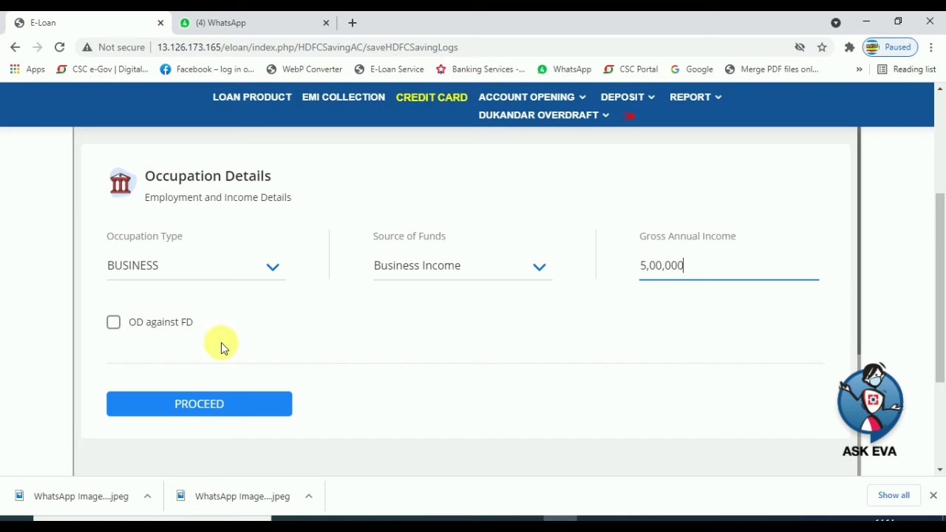
click(213, 414)
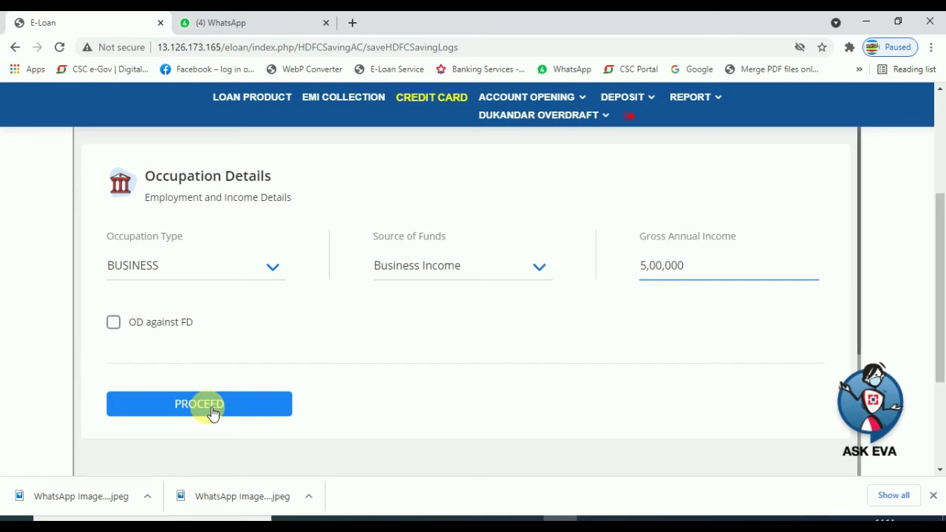
- Continue to address details and set the residence type to Rented/Leased
click(200, 404)
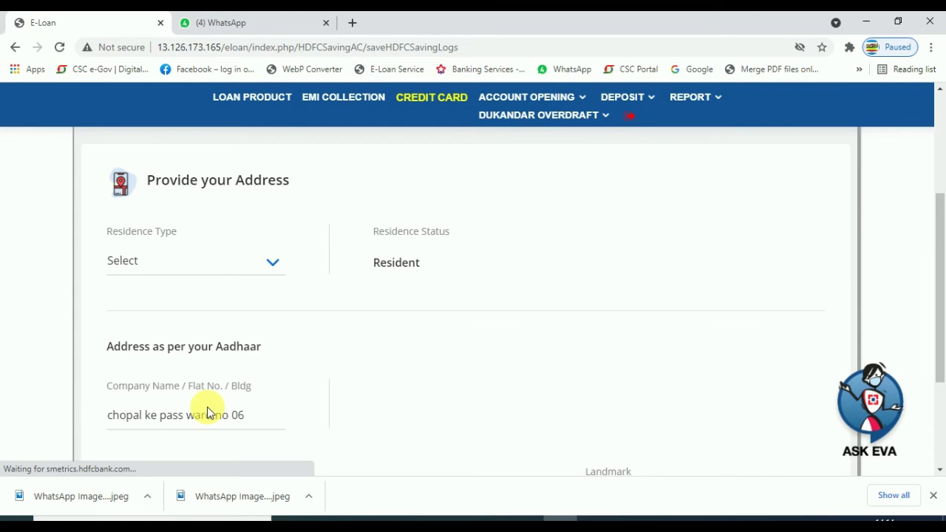
scroll(311, 327, down, 2)
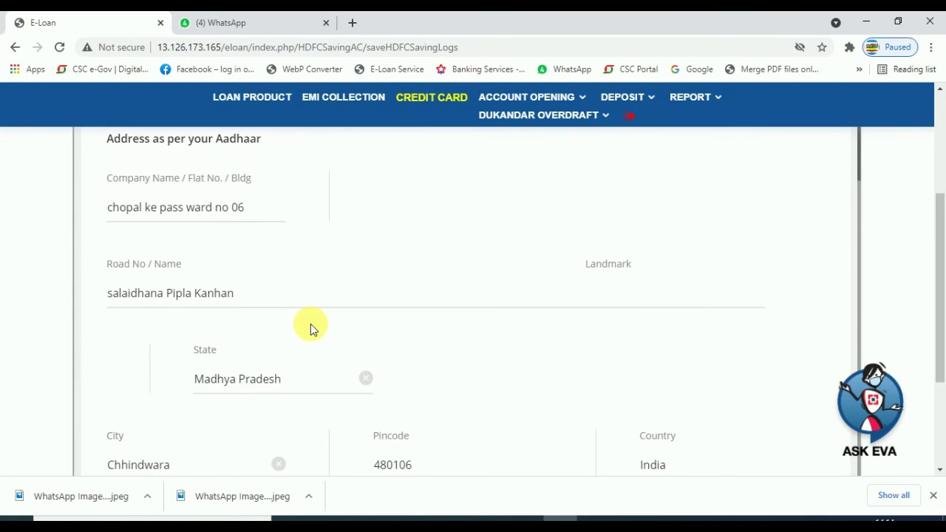
scroll(311, 327, up, 3)
click(273, 264)
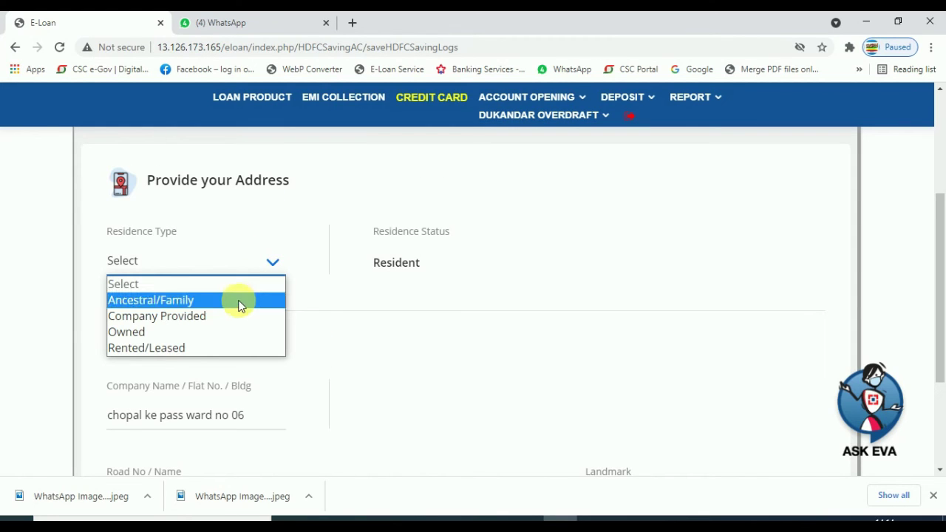
click(227, 351)
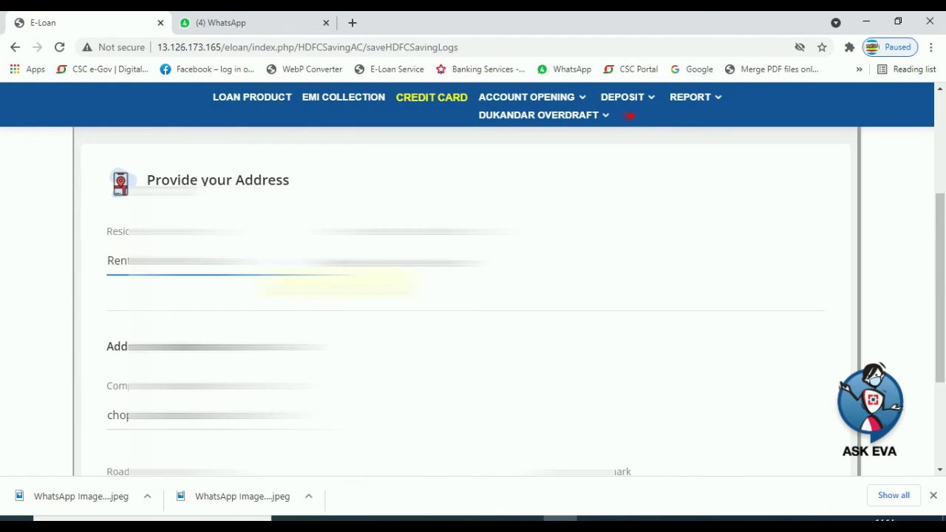
- Use the Aadhaar address as the mailing address and save to reach nominee details
scroll(466, 296, down, 2)
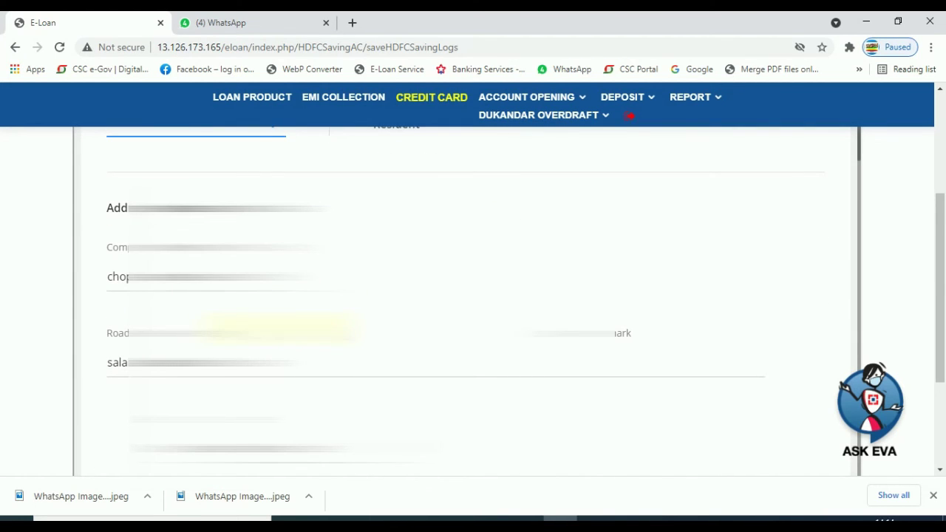
scroll(466, 296, down, 2)
scroll(327, 376, down, 2)
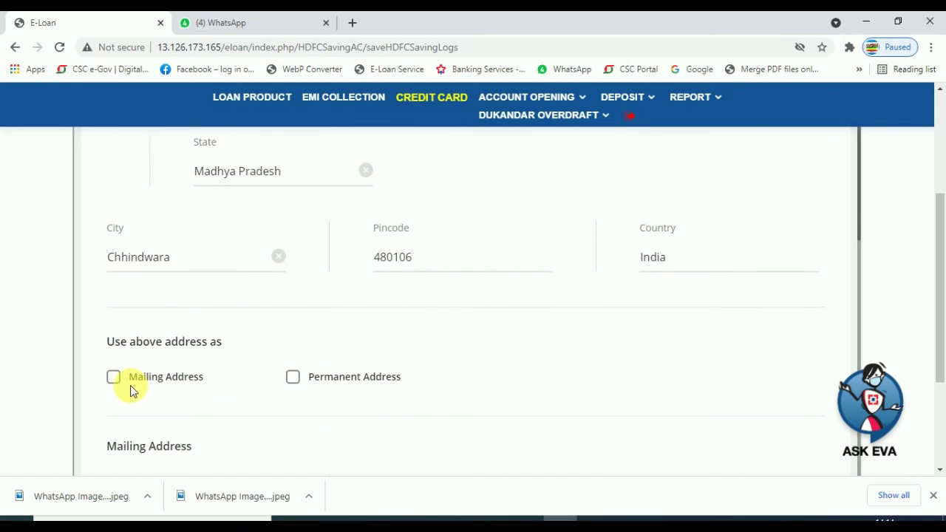
scroll(217, 389, down, 1)
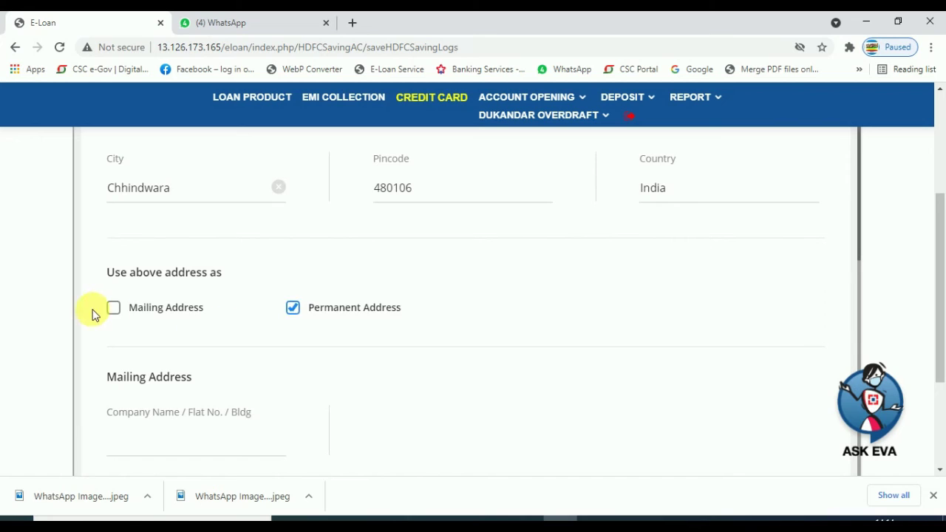
click(114, 311)
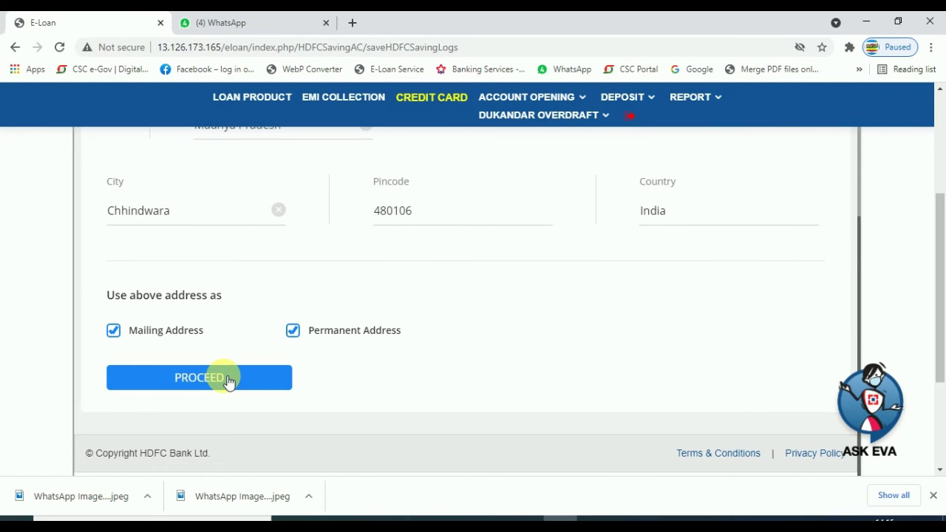
click(230, 381)
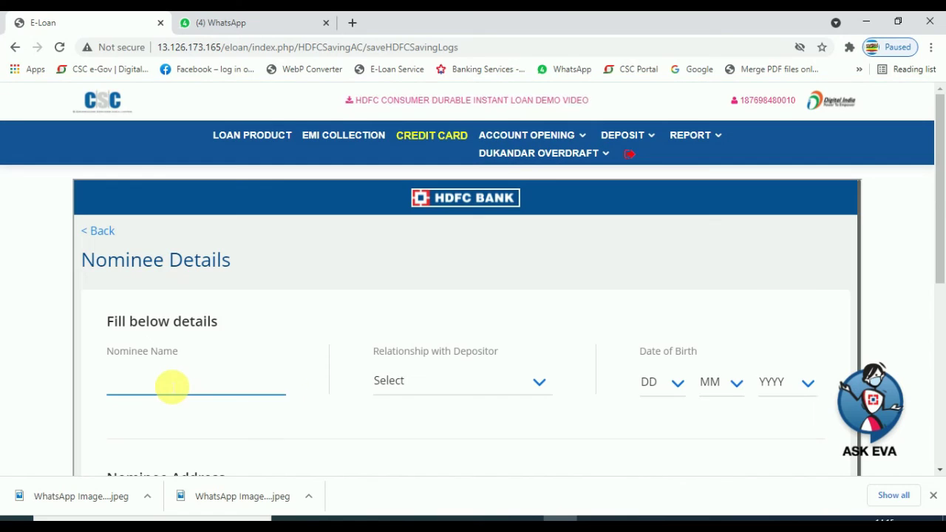
- Enter the nominee's full name as Mother, born 1/1/1984
text(pramila)
click(451, 383)
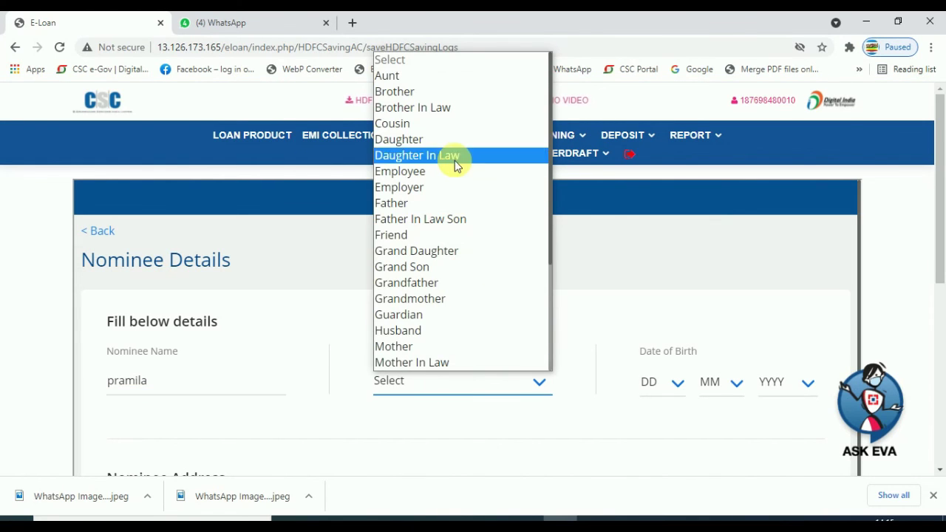
click(398, 346)
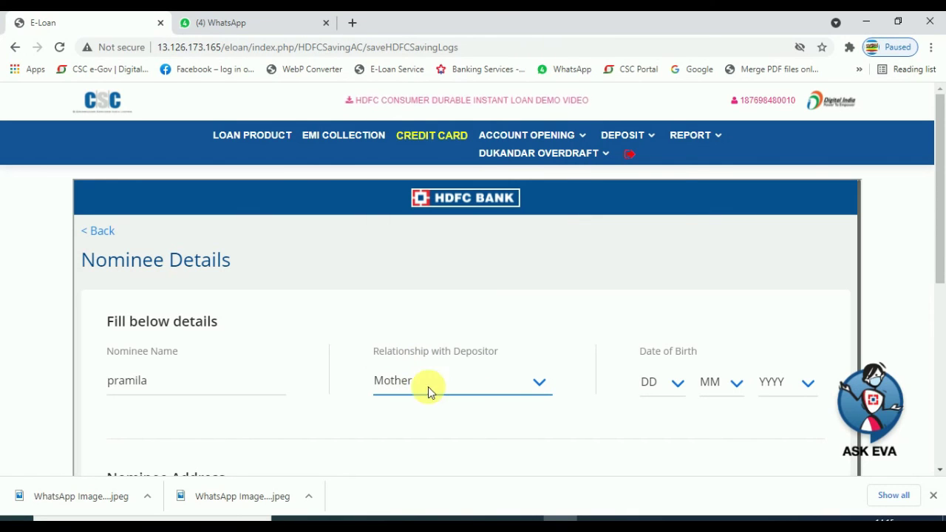
click(679, 384)
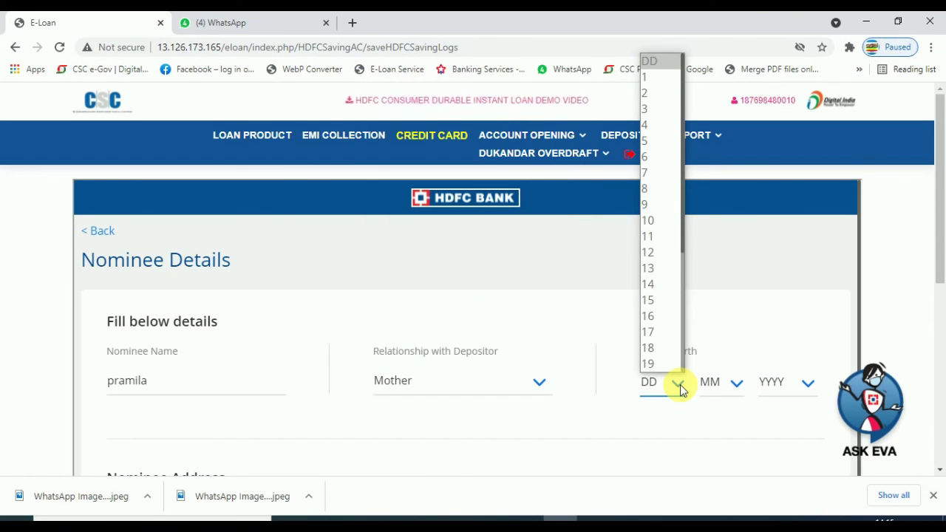
click(647, 77)
click(722, 382)
click(706, 189)
click(781, 383)
drag(801, 100, 795, 169)
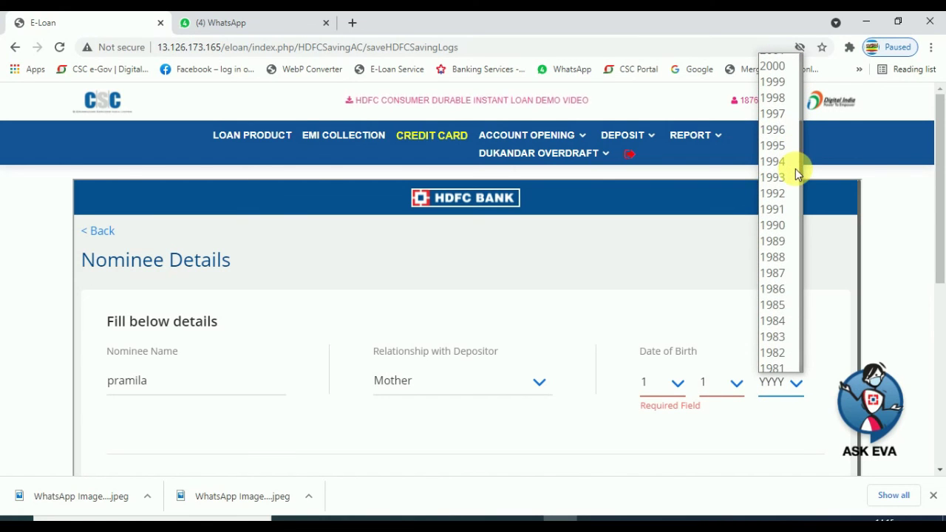
click(773, 321)
- Give the nominee the primary applicant's mailing address and save the nominee details
scroll(517, 301, down, 2)
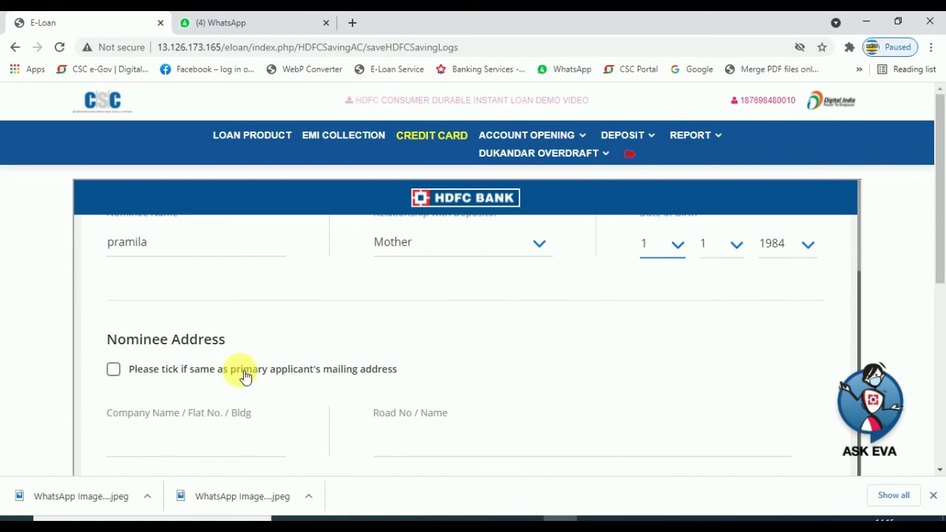
click(113, 371)
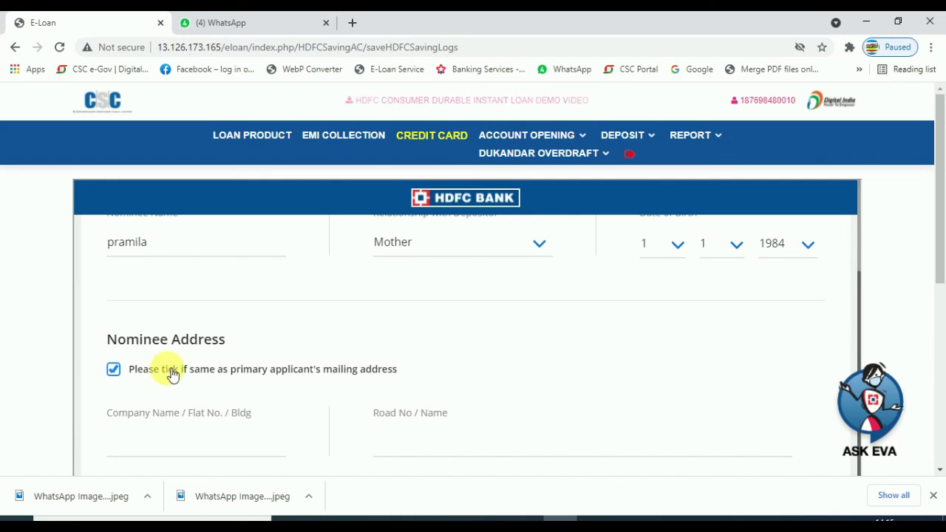
scroll(416, 341, down, 5)
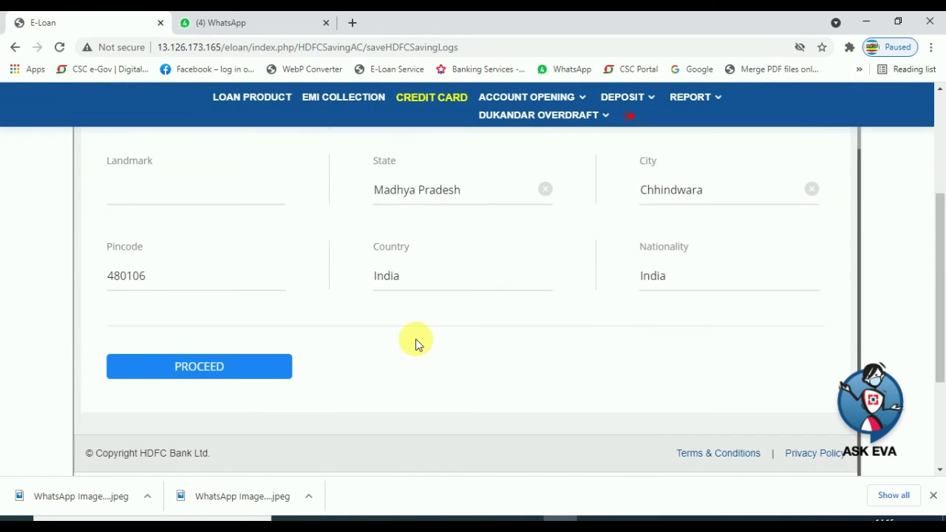
click(229, 373)
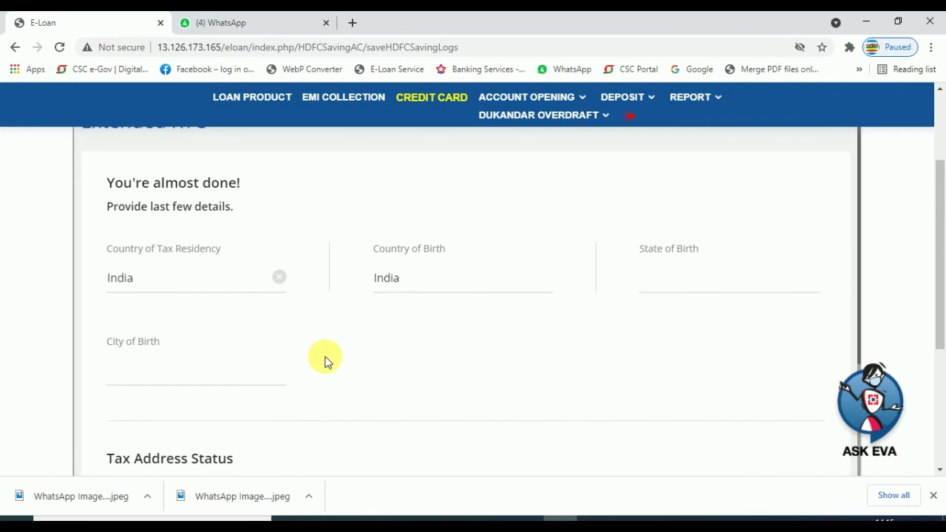
- Set birthplace to state Madhya Pradesh and city CHHINDWARA
click(673, 280)
text(mad)
click(678, 312)
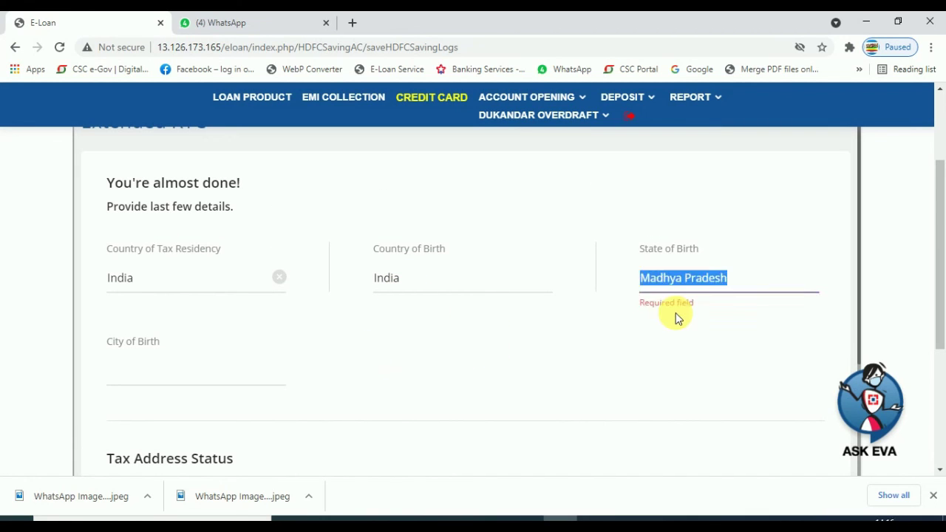
click(201, 377)
text(chhindwara)
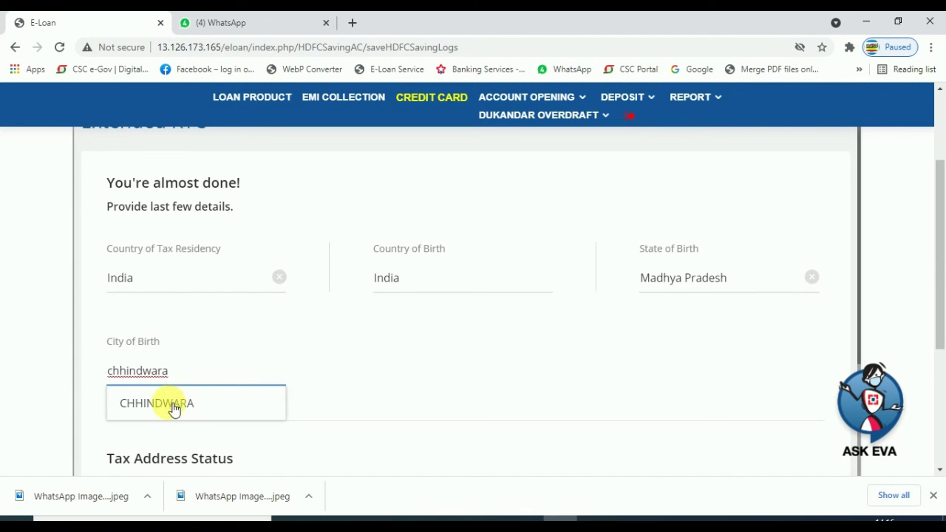
click(180, 399)
- Declare the tax address differs from mailing and residential addresses, and submit the application
scroll(376, 370, down, 2)
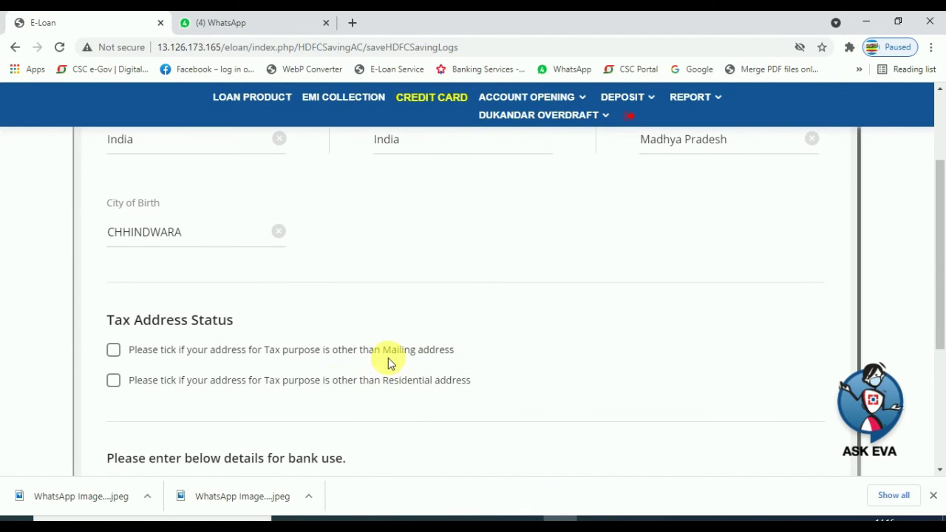
click(117, 354)
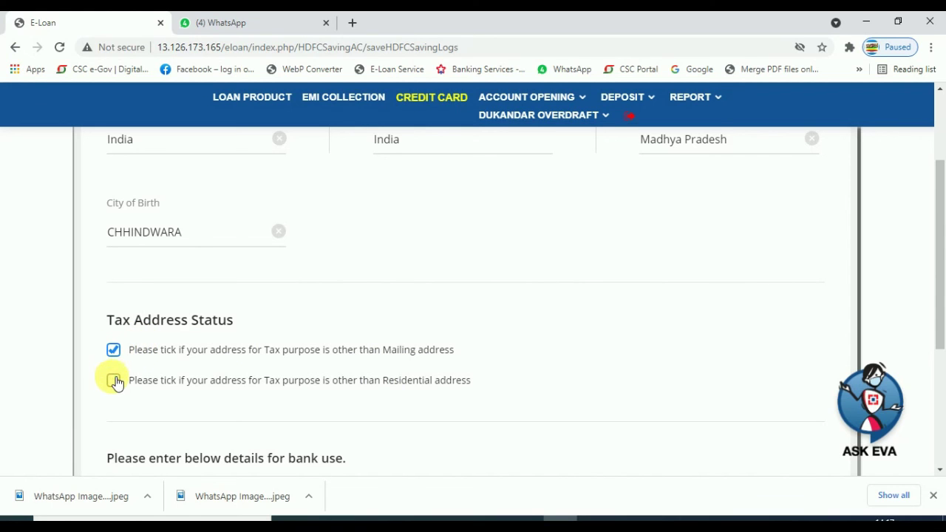
click(113, 381)
scroll(305, 371, down, 1)
scroll(306, 371, down, 2)
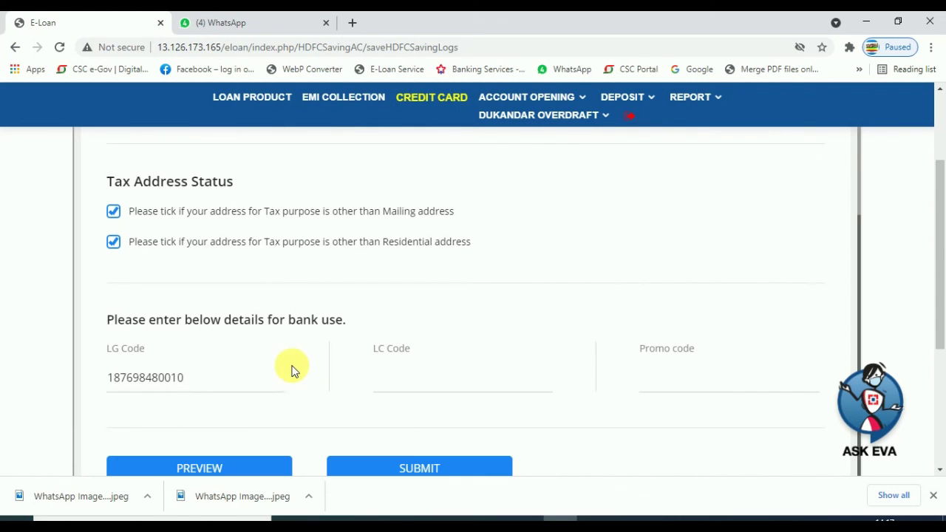
scroll(341, 374, down, 1)
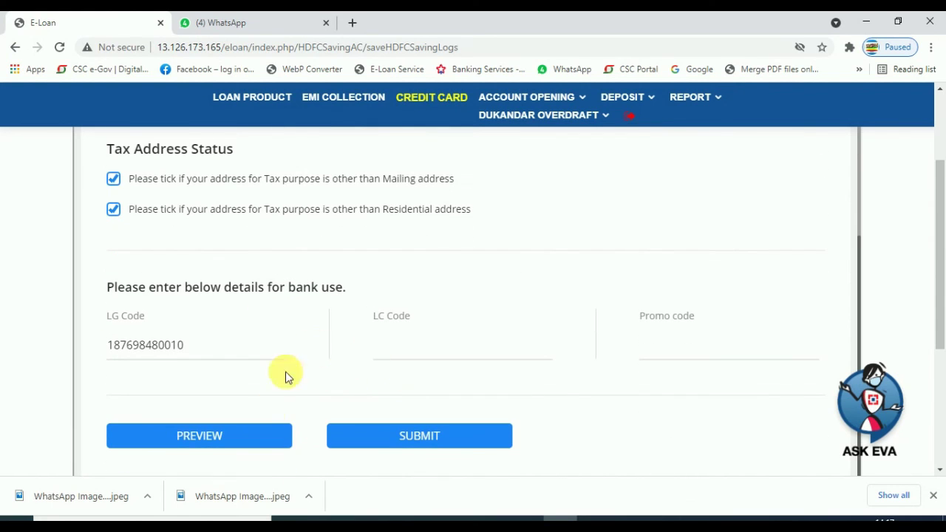
click(406, 442)
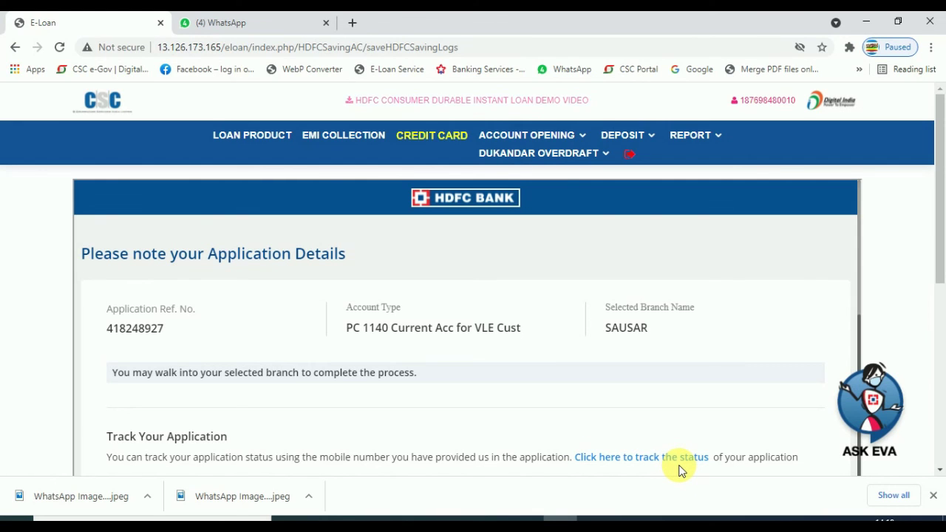
- Note the application reference and SAUSAR branch, then go to status tracking
click(680, 466)
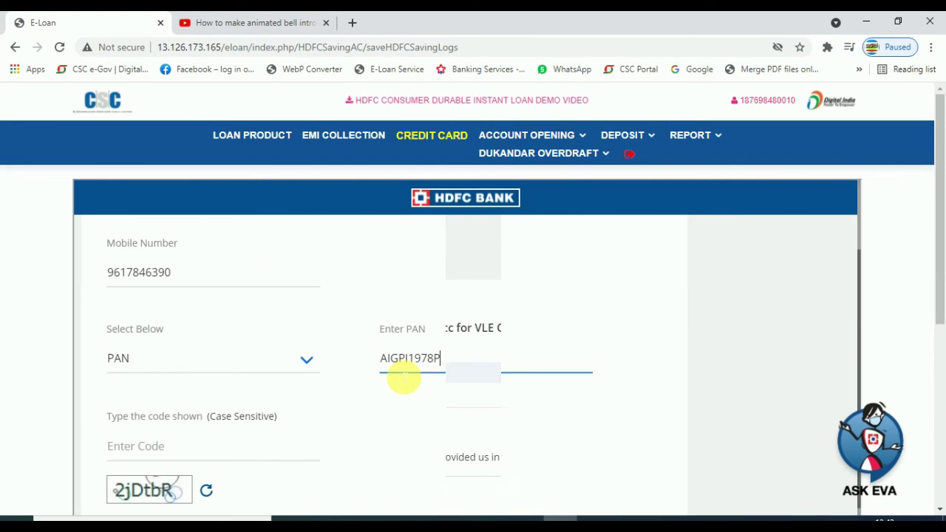
scroll(402, 376, down, 2)
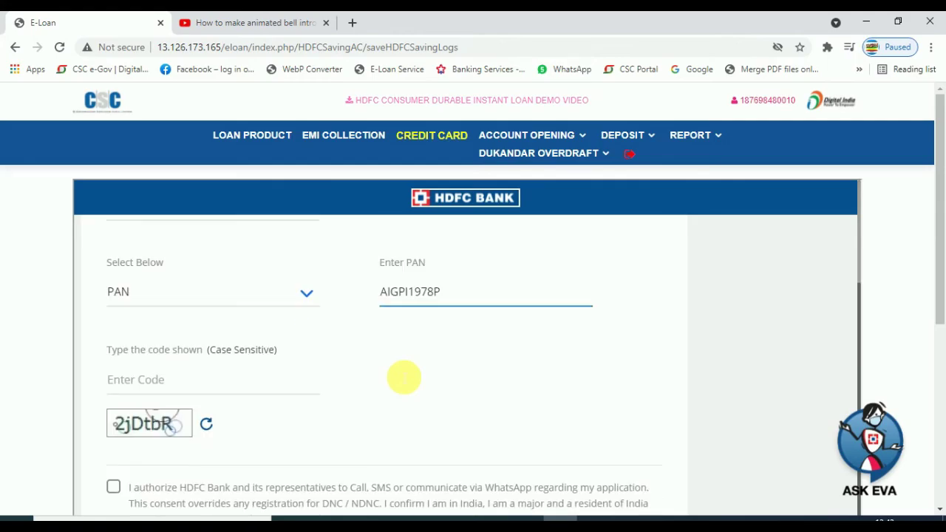